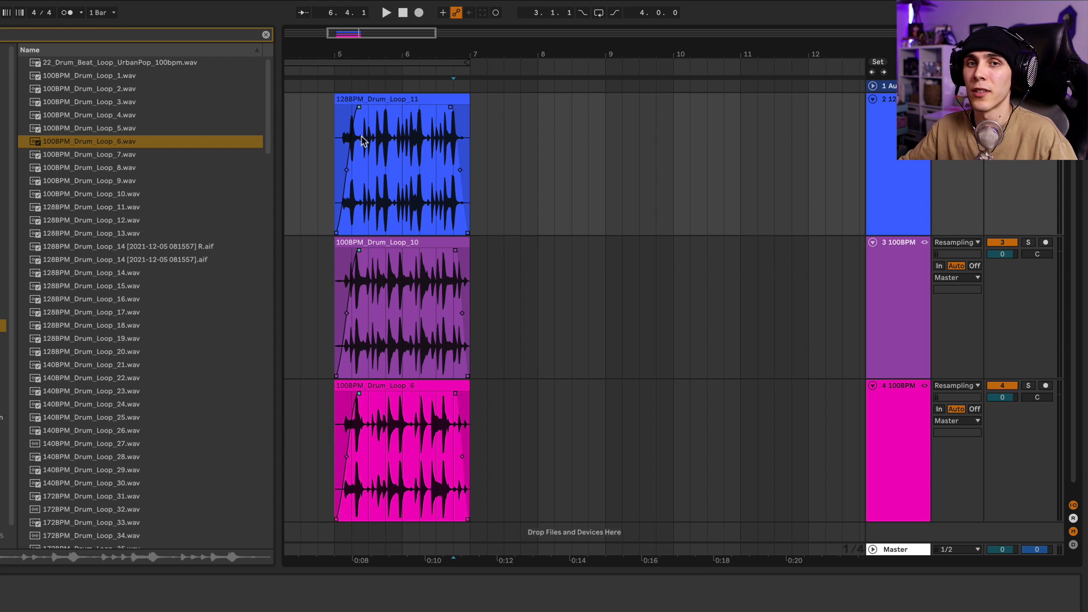
Split the three linked drum loop clips at 5.3.1, isolate a short slice after it, and duplicate that slice twice on all tracks
click(365, 160)
key(ctrl+e)
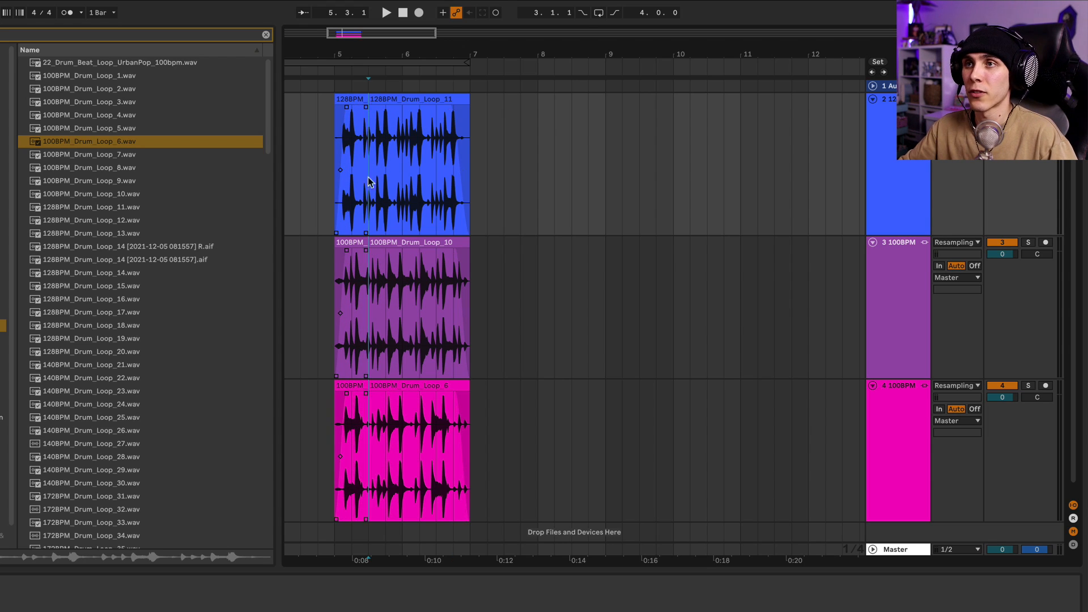
drag(375, 272, 388, 316)
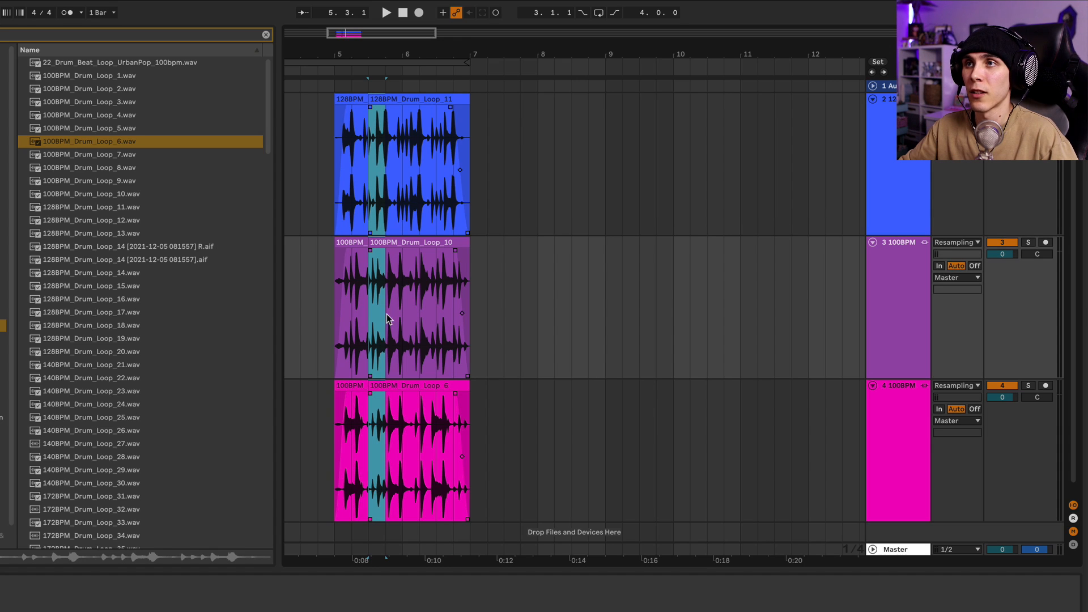
key(ctrl+e)
key(ctrl+d)
key(ctrl+d)
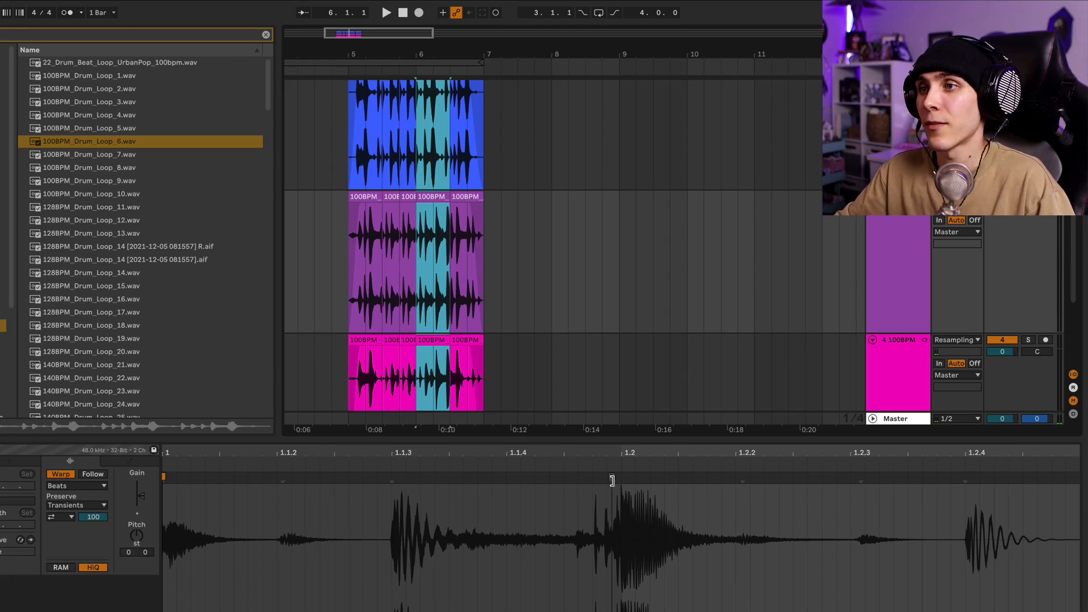
Shift the transient just before 1.2 earlier to about 1.1.3 and raise the clip's pitch slightly
mouse_move(611, 481)
mouse_down()
mouse_move(714, 480)
mouse_move(109, 518)
mouse_move(703, 458)
mouse_move(440, 474)
mouse_up()
mouse_move(136, 535)
mouse_down()
mouse_move(136, 510)
mouse_move(136, 527)
mouse_up()
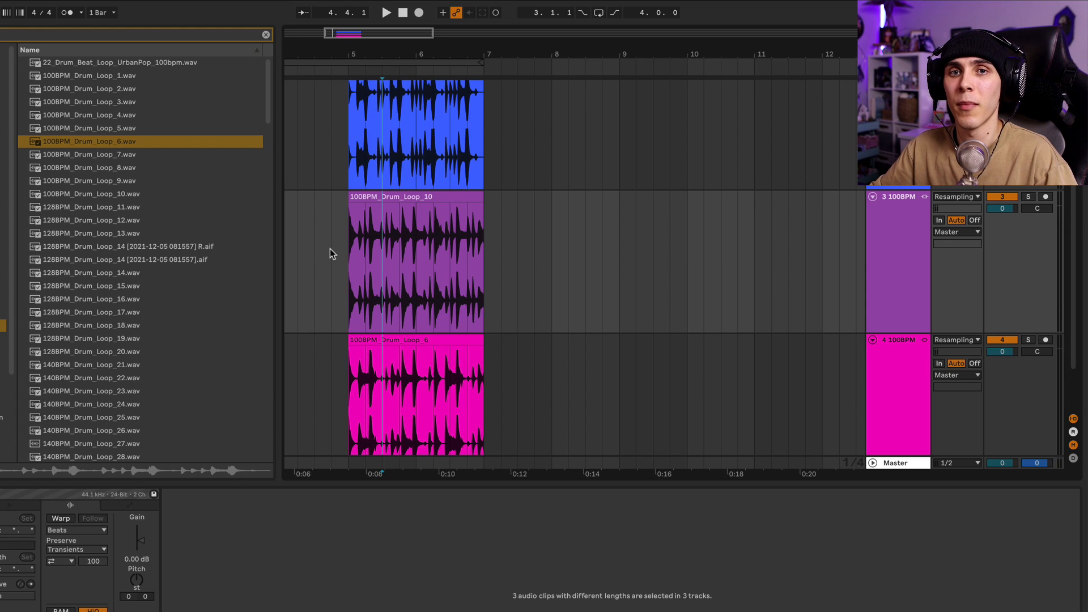
Create a fade-in at the start of all three linked drum loop clips
drag(332, 248, 354, 236)
right_click(354, 236)
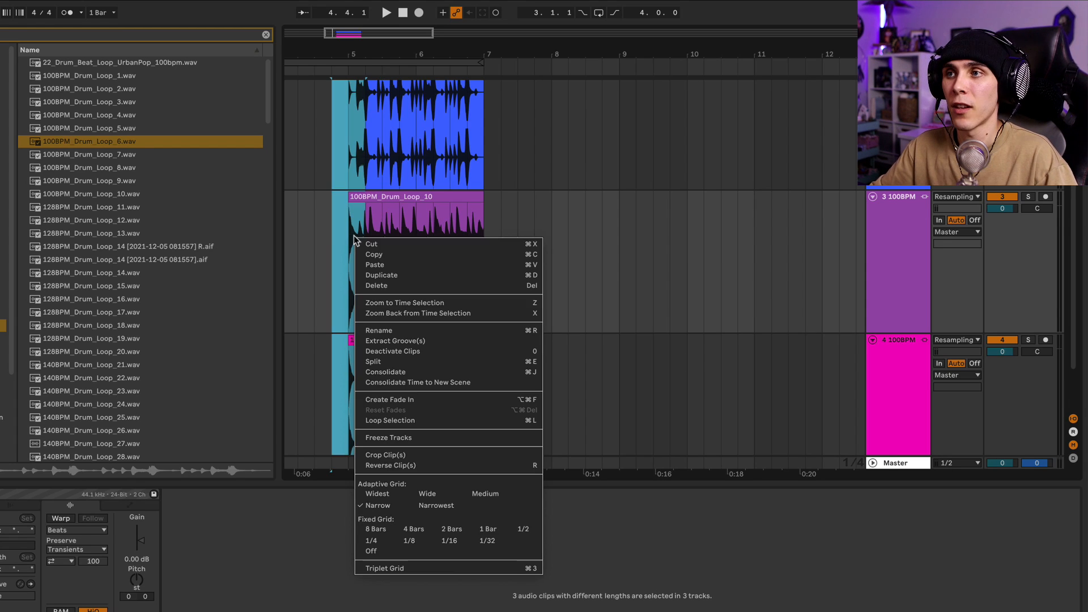
click(426, 400)
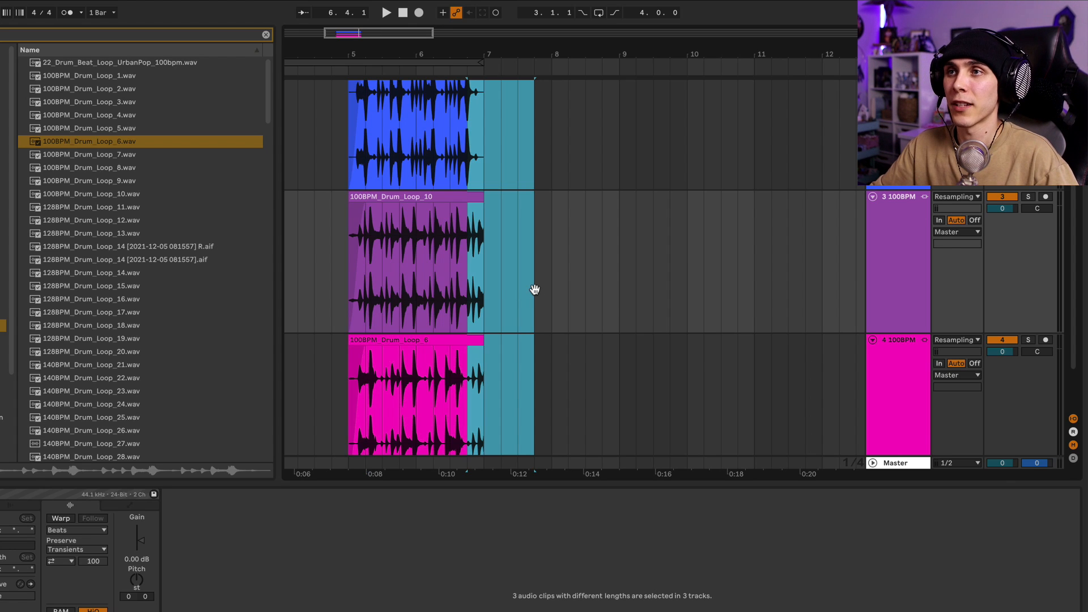
Create a fade-out at the end of the three linked clips from about 6.3.2, and select the time from 6.2.4 past the clip end
scroll(470, 148, up, 5)
drag(462, 219, 663, 244)
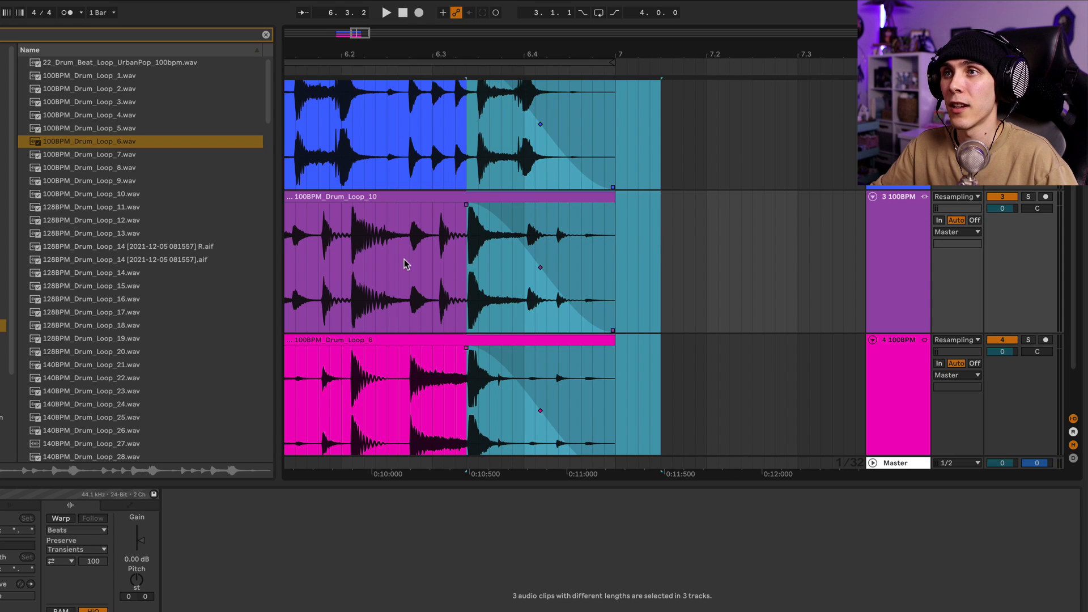
drag(408, 263, 593, 262)
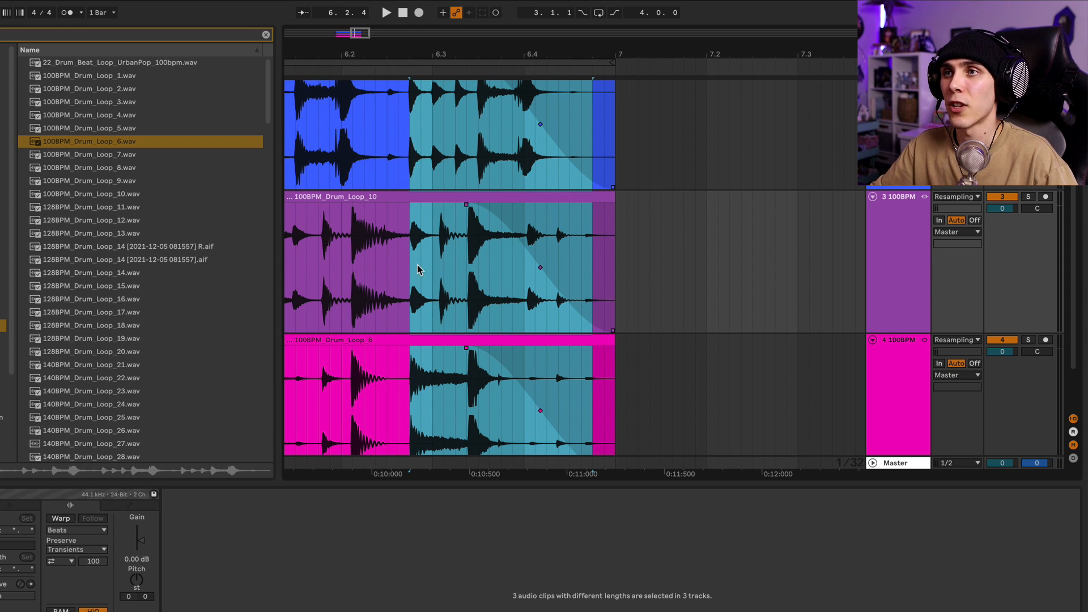
drag(409, 270, 649, 267)
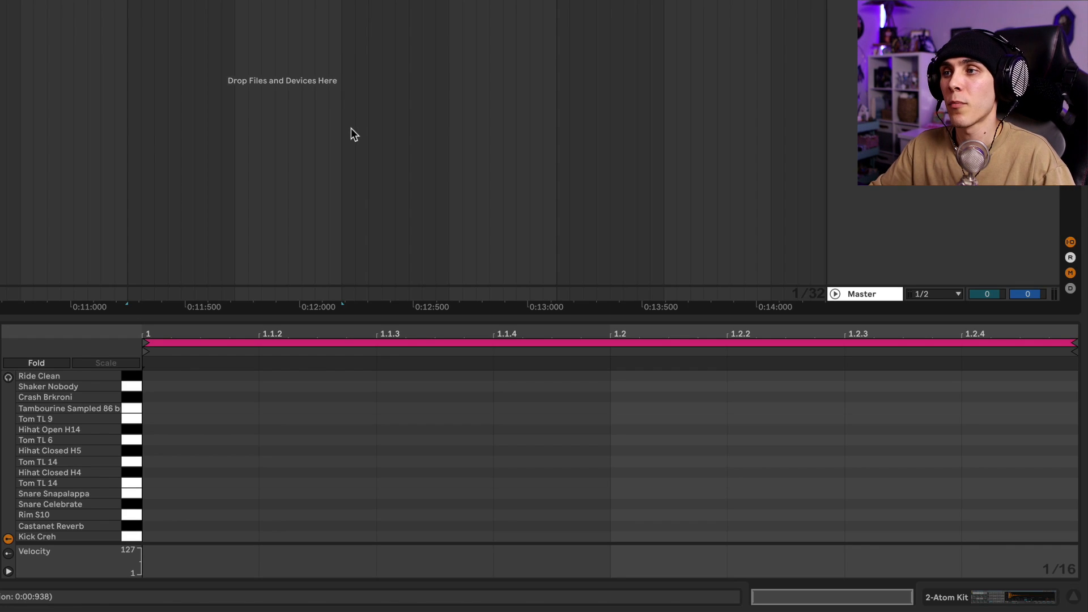
Draw a run of notes across the empty drum clip and delete it
click(230, 428)
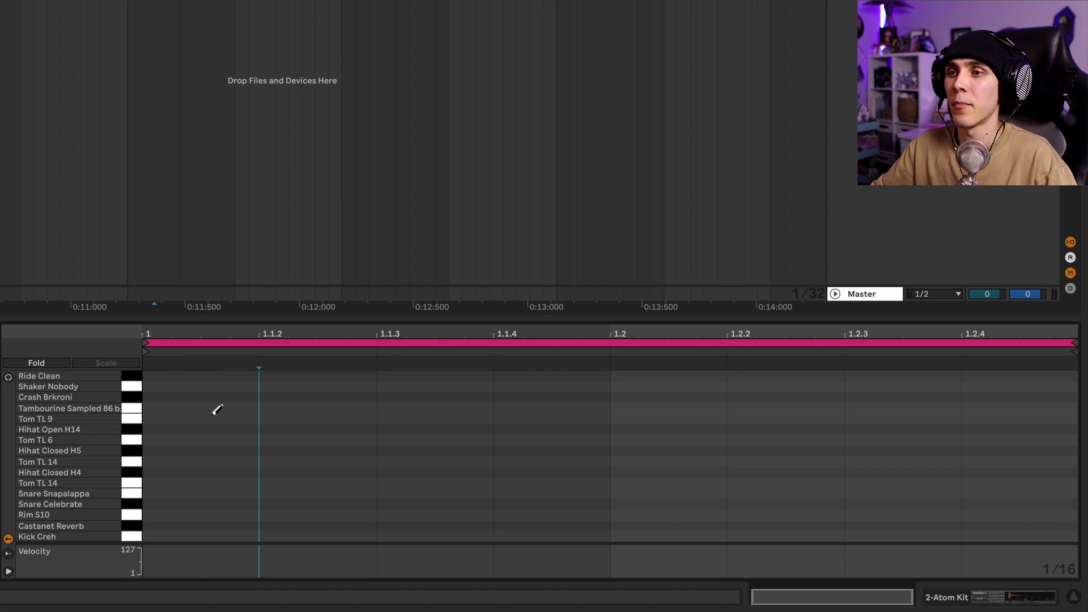
mouse_move(217, 412)
mouse_down()
mouse_move(367, 386)
mouse_move(442, 440)
mouse_move(556, 413)
mouse_move(664, 439)
mouse_move(755, 428)
mouse_move(784, 394)
mouse_move(1014, 423)
mouse_move(1003, 430)
mouse_up()
key(Delete)
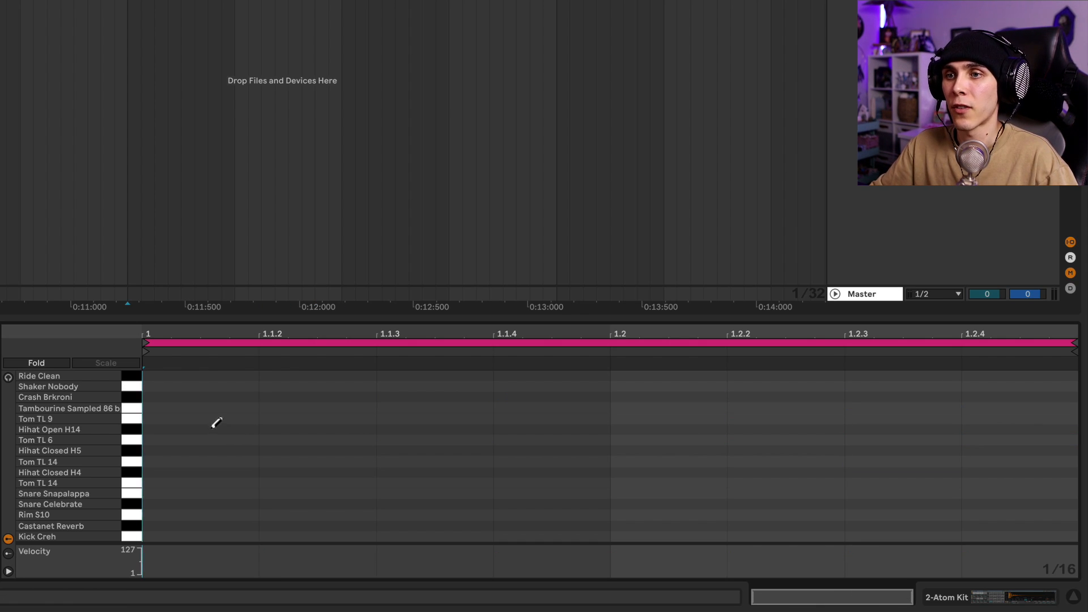
Draw a continuous run of 1/16 notes across the Hihat Open H14 row and clear it
drag(206, 424, 997, 403)
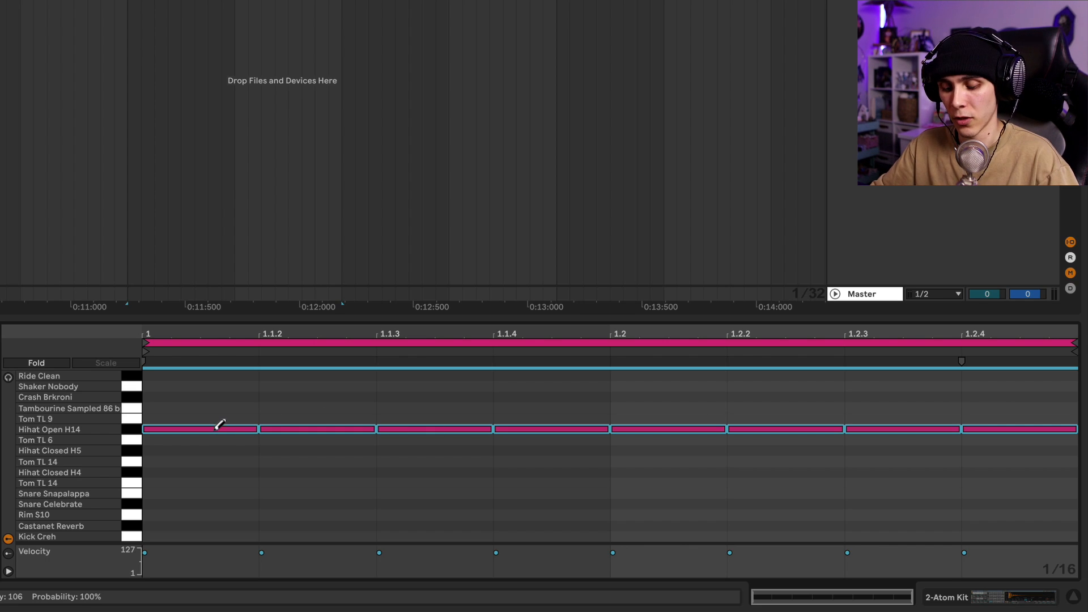
key(ctrl+z)
drag(220, 424, 283, 434)
mouse_move(355, 510)
mouse_down()
mouse_move(461, 372)
mouse_move(687, 486)
mouse_move(909, 380)
mouse_move(1015, 510)
mouse_up()
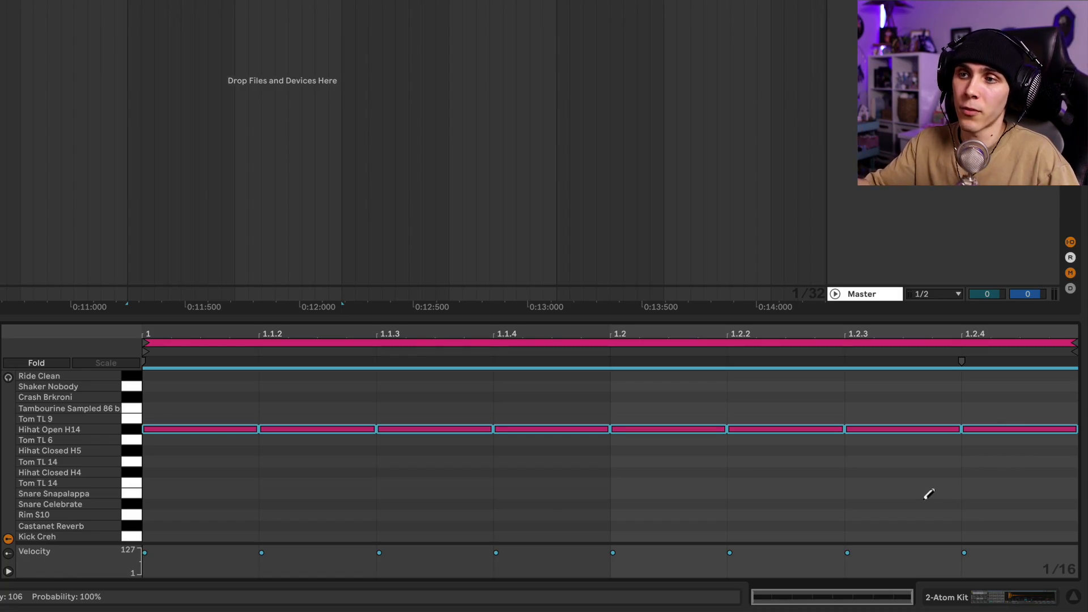
key(Delete)
Draw long notes across the Tom TL 9 and Hihat Closed H4 rows, deleting each one
drag(164, 417, 1016, 390)
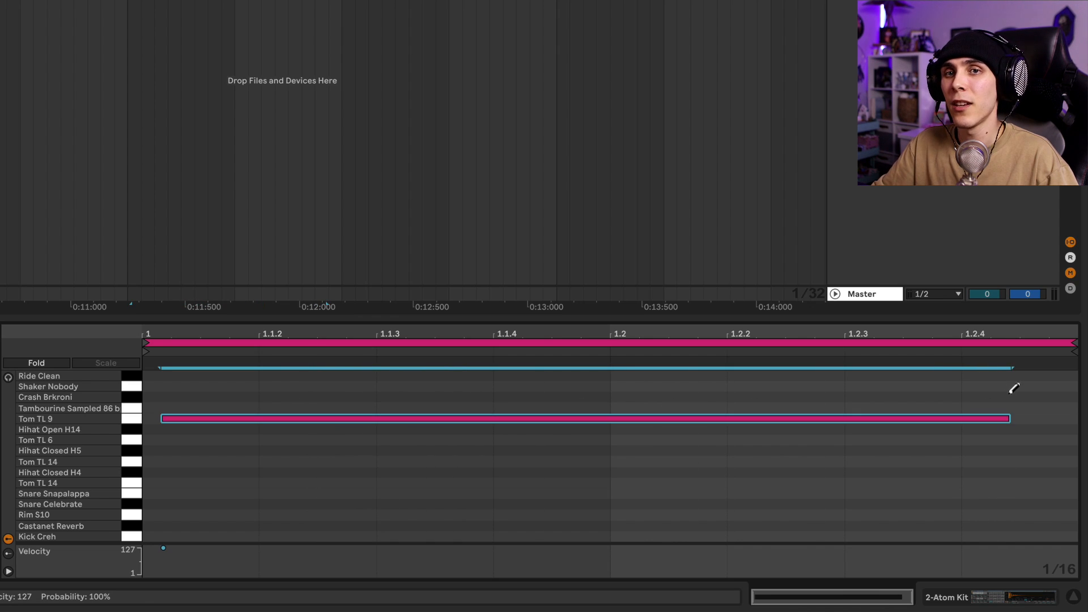
key(Delete)
drag(163, 471, 1013, 441)
key(Delete)
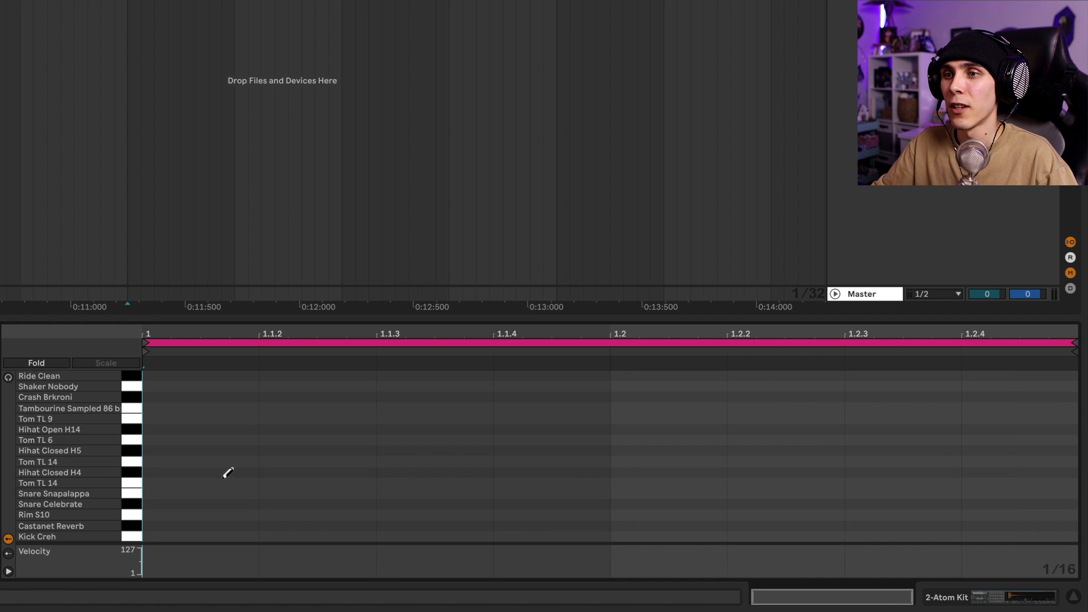
mouse_move(226, 471)
mouse_down()
mouse_move(905, 451)
mouse_move(991, 476)
mouse_move(1007, 457)
mouse_up()
key(Delete)
Draw one long unsnapped note across the Tom TL 14 row, restore grid snapping, and remove the note
key(ctrl+4)
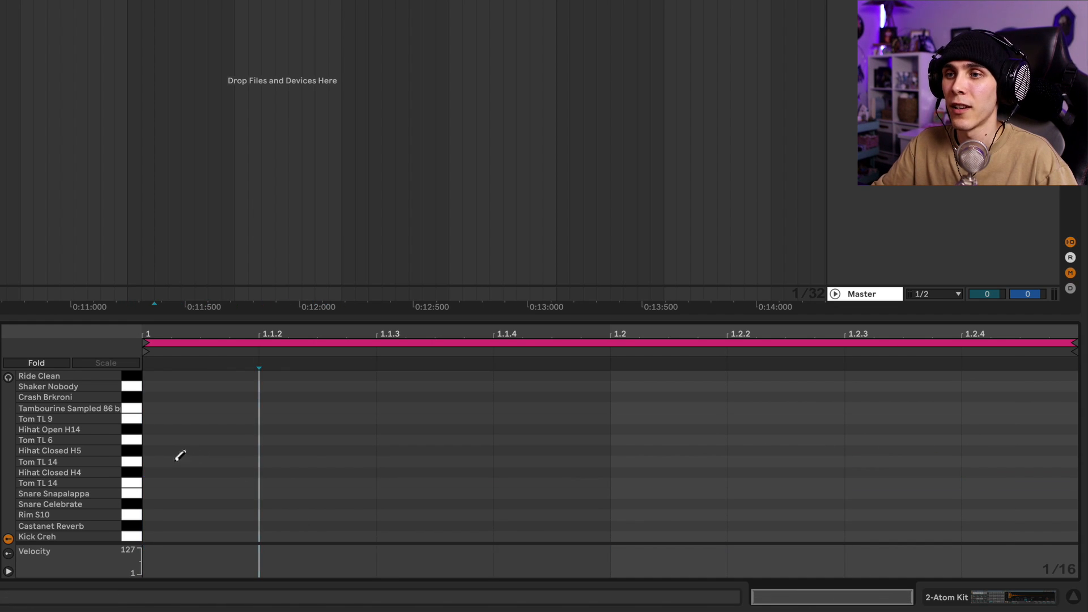
mouse_move(157, 460)
mouse_down()
mouse_move(530, 460)
mouse_move(1077, 433)
mouse_up()
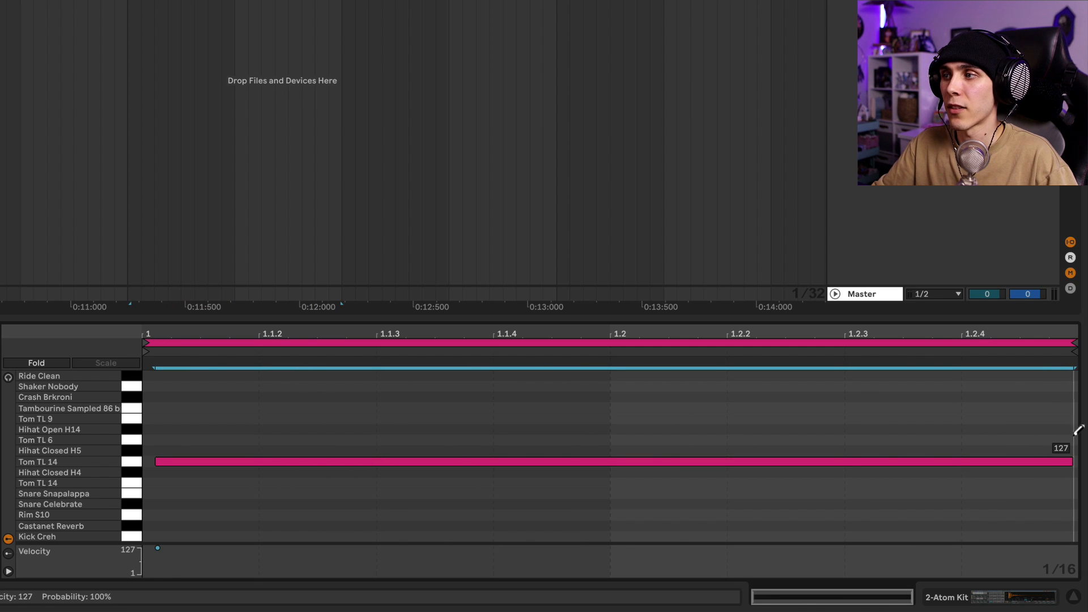
key(ctrl+4)
click(216, 461)
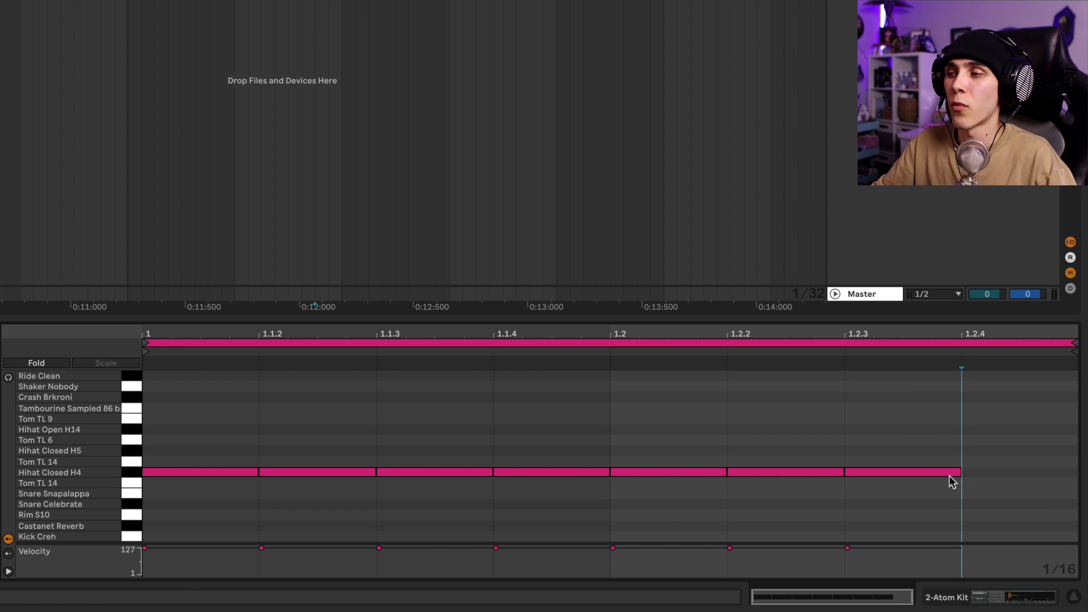
Select the seven Hihat Closed H4 notes and stretch them evenly to fill the clip up to 1.3
drag(199, 445, 989, 474)
mouse_move(845, 361)
mouse_down()
mouse_move(954, 361)
mouse_move(949, 335)
mouse_up()
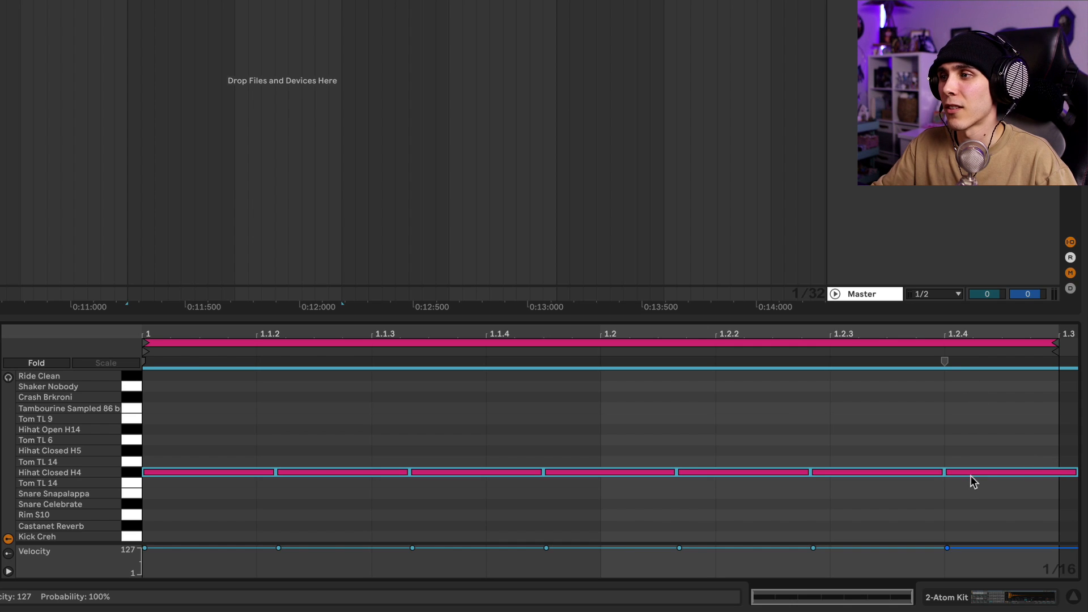
mouse_move(944, 360)
mouse_down()
mouse_move(839, 376)
mouse_move(929, 368)
mouse_up()
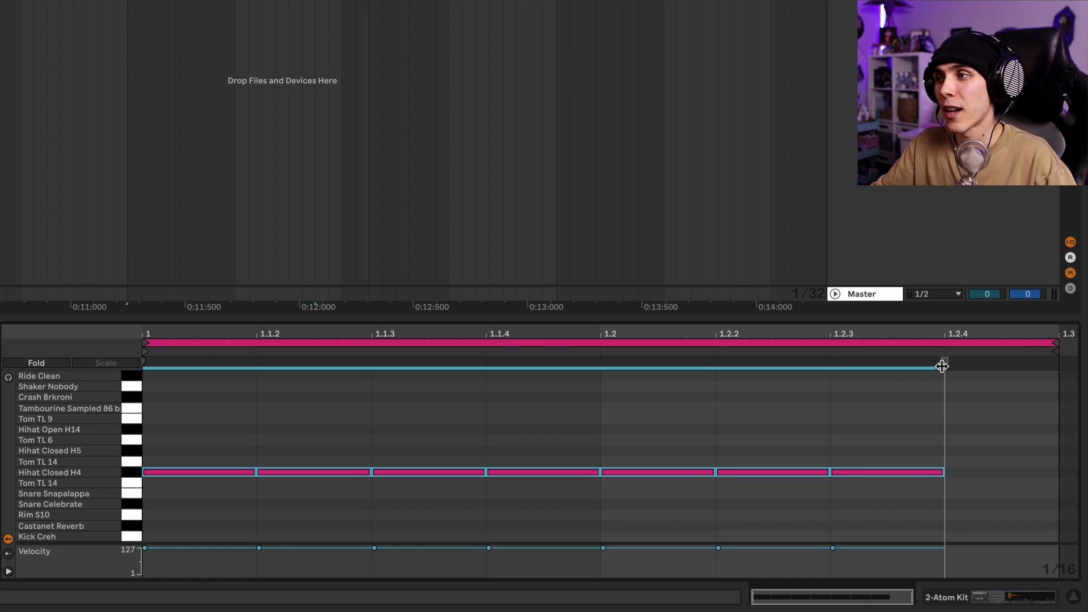
Try compressing the seven hi-hat notes into shorter spans, and stretch them back out evenly to end at 1.3
mouse_move(944, 364)
mouse_down()
mouse_move(1048, 361)
mouse_move(835, 381)
mouse_up()
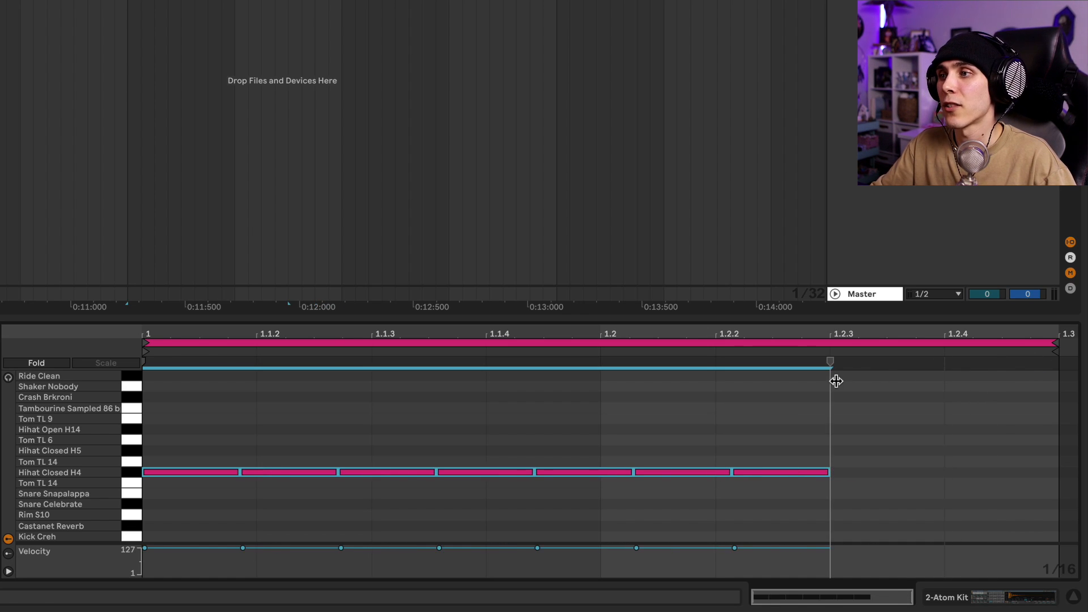
key(ctrl+z)
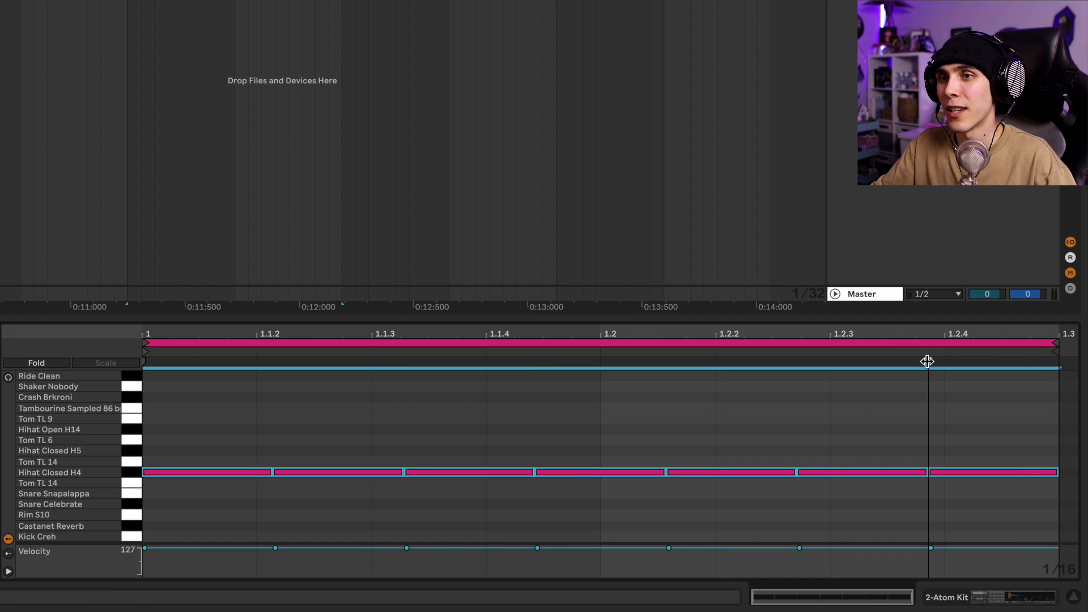
drag(922, 361, 628, 400)
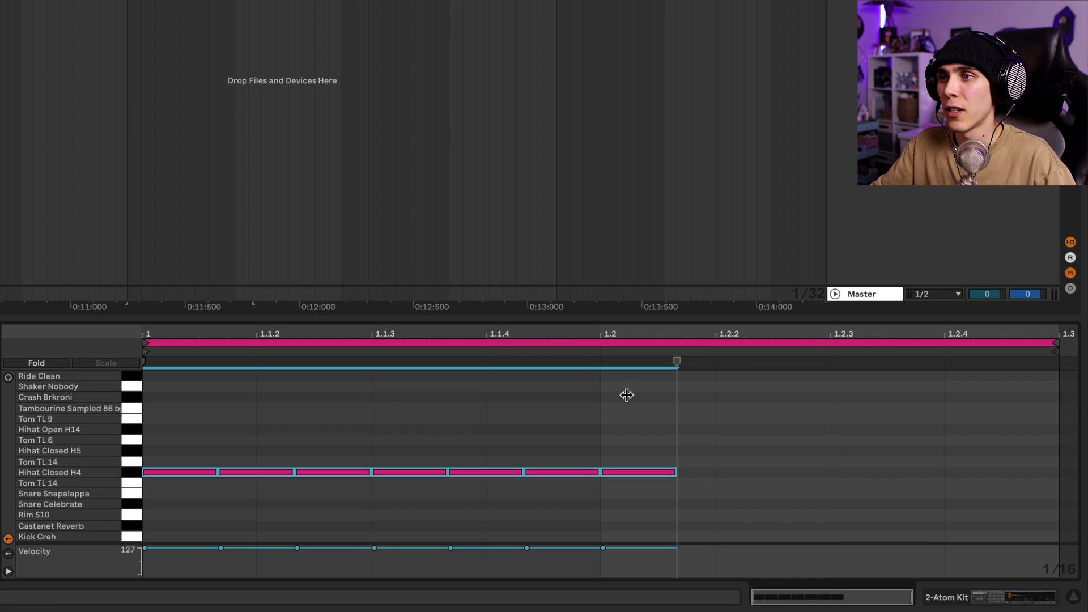
mouse_move(663, 405)
mouse_down()
mouse_move(1083, 374)
mouse_move(1060, 381)
mouse_up()
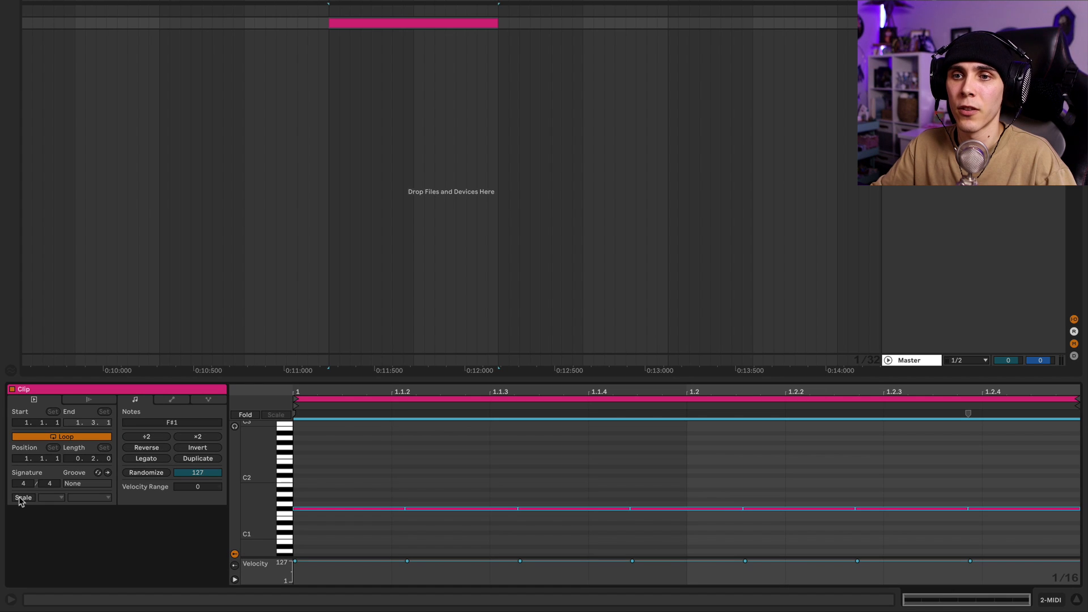
Enable the MIDI clip's scale and set it to A Harmonic Minor
click(23, 498)
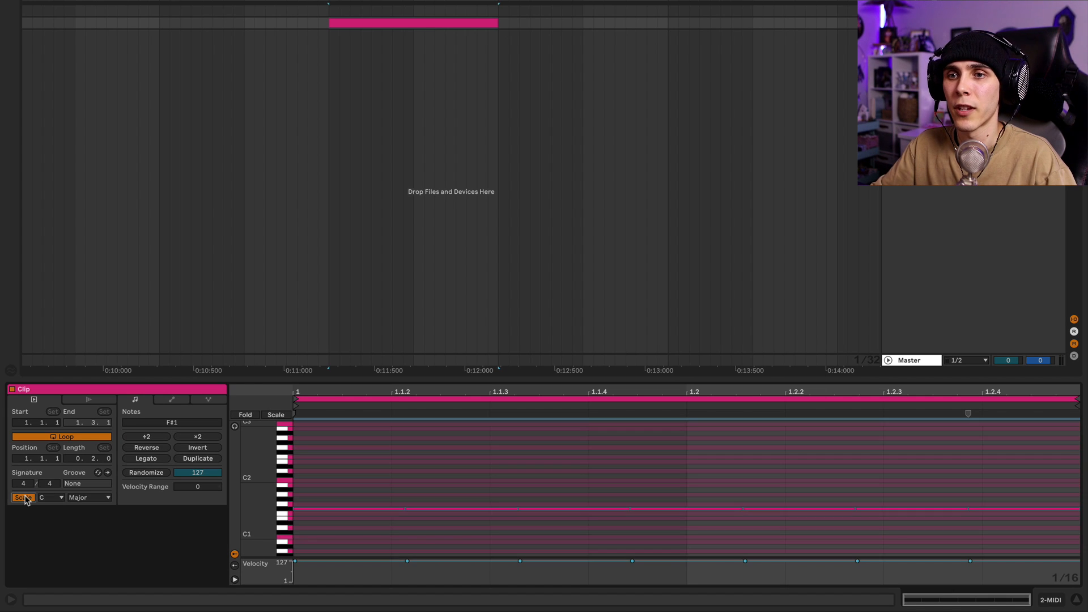
click(46, 498)
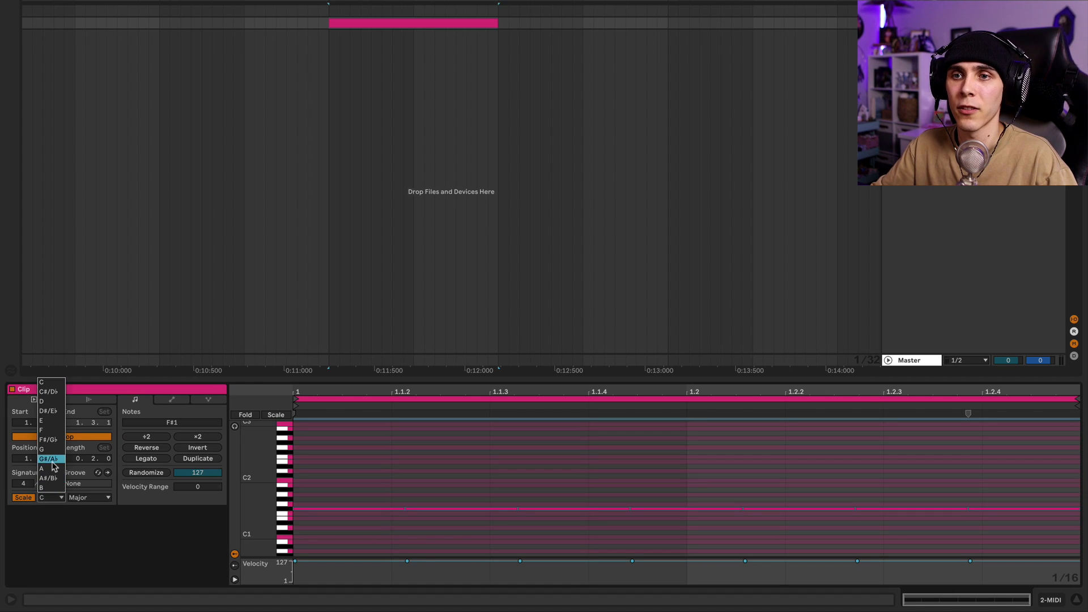
click(56, 481)
click(85, 497)
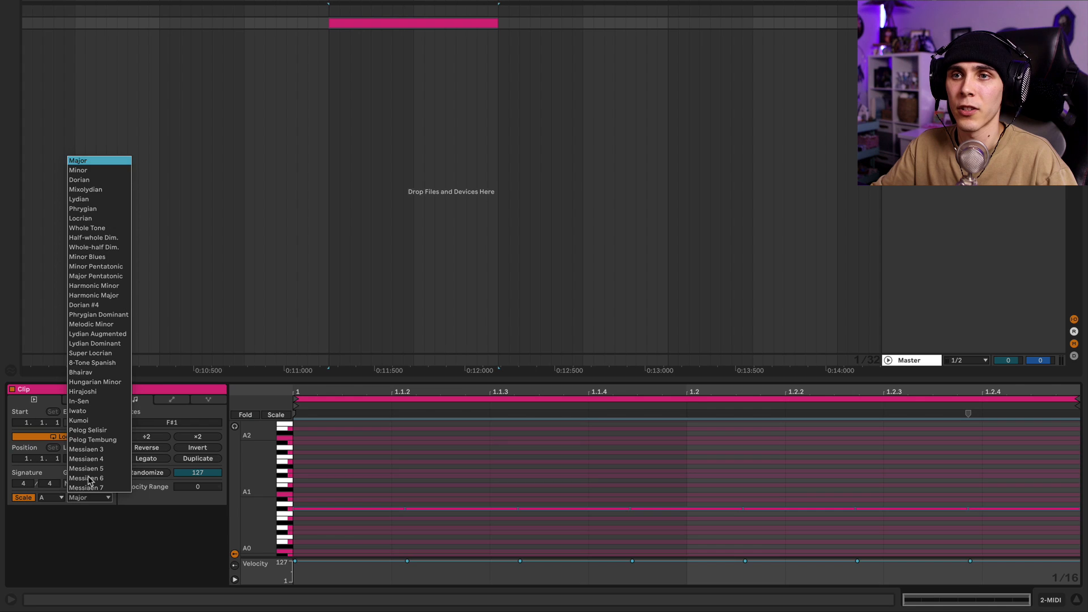
click(99, 286)
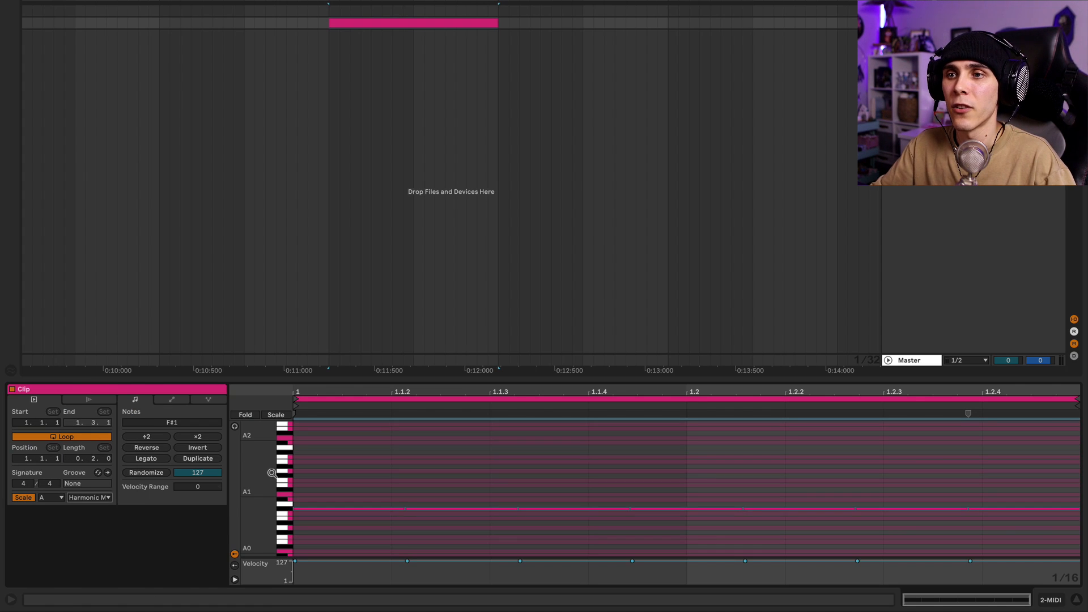
Move the seven F#1 notes higher in pitch and limit the piano roll to the notes of the scale
drag(261, 475, 286, 486)
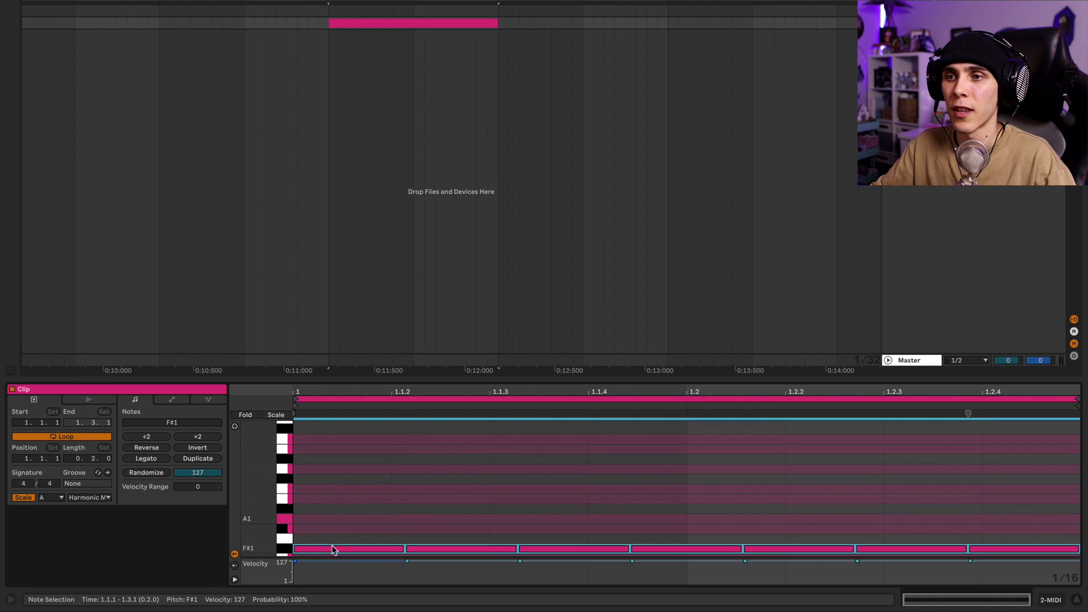
scroll(348, 527, down, 2)
mouse_move(343, 506)
mouse_down()
mouse_move(335, 474)
mouse_move(338, 527)
mouse_move(338, 460)
mouse_move(338, 487)
mouse_up()
click(275, 415)
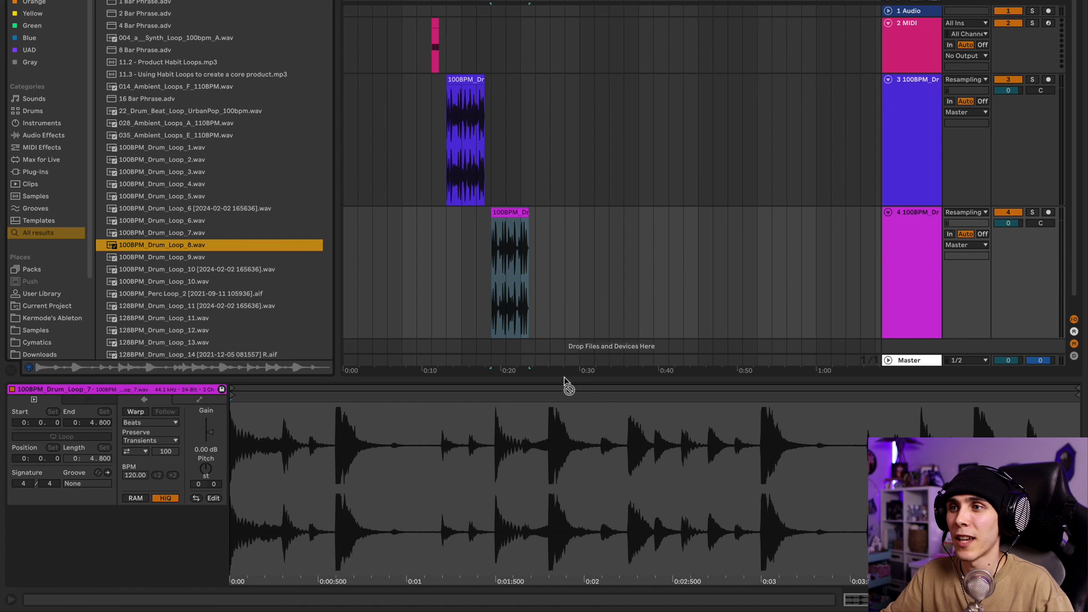
Add 100BPM_Drum_Loop_8.wav as a clip on a new audio track below track 4
drag(565, 384, 545, 355)
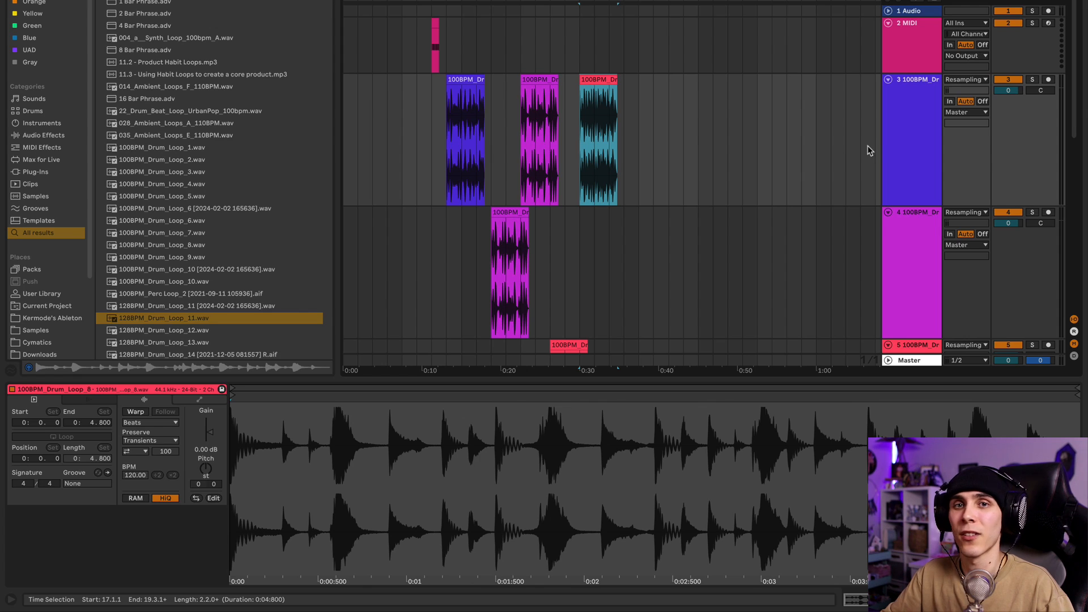
Assign track 3's color to all of its clips
drag(669, 133, 460, 134)
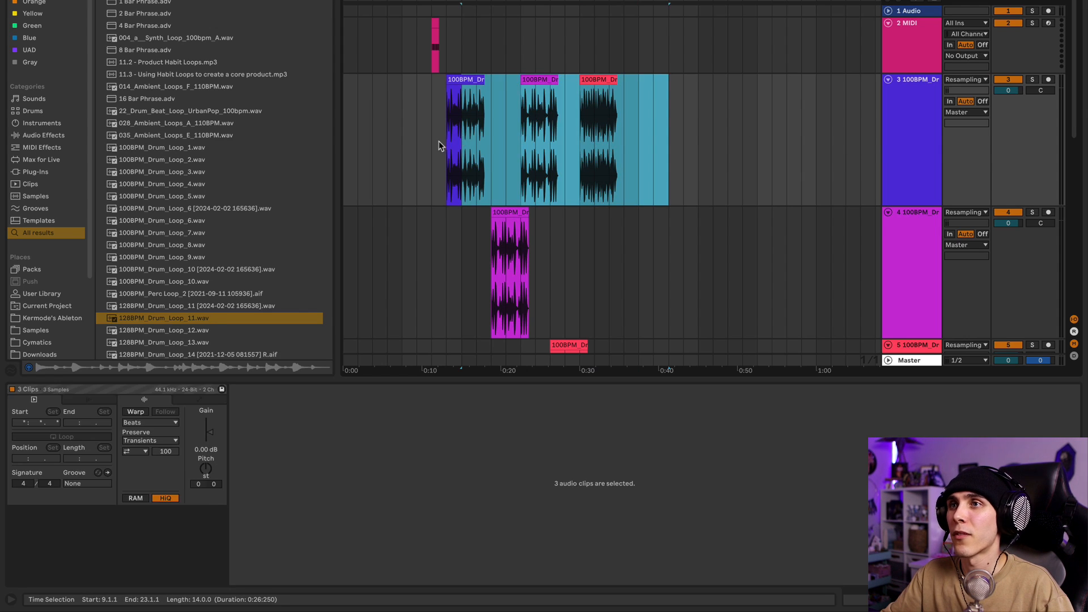
click(437, 141)
right_click(910, 108)
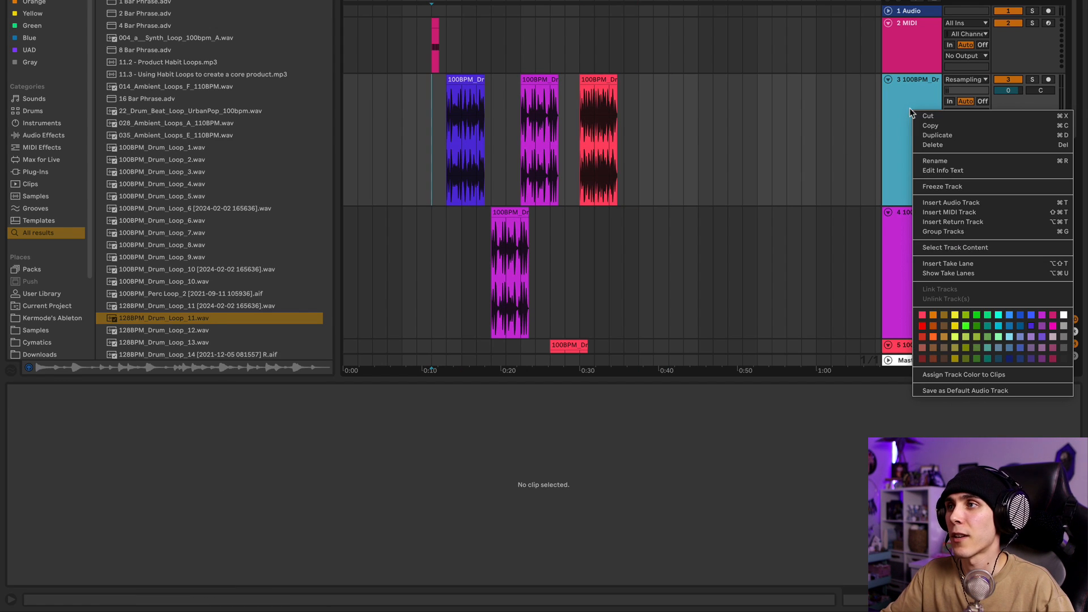
click(944, 377)
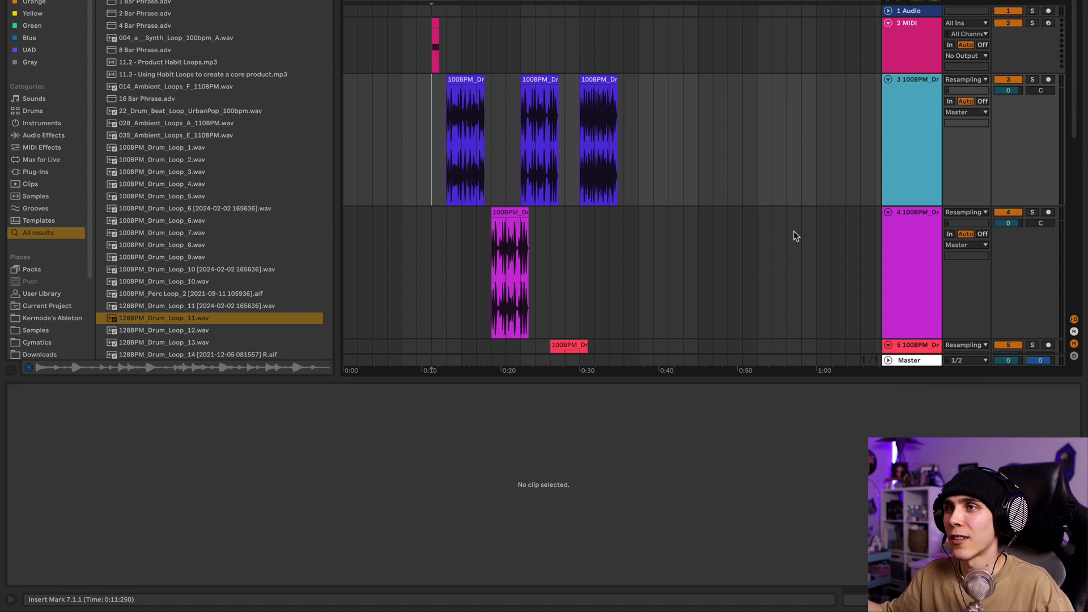
Group tracks 2 through 7, from the MIDI track down to the 128BPM drum loop track, into one group track
click(919, 179)
scroll(919, 179, down, 5)
scroll(919, 179, down, 5)
shift+click(919, 276)
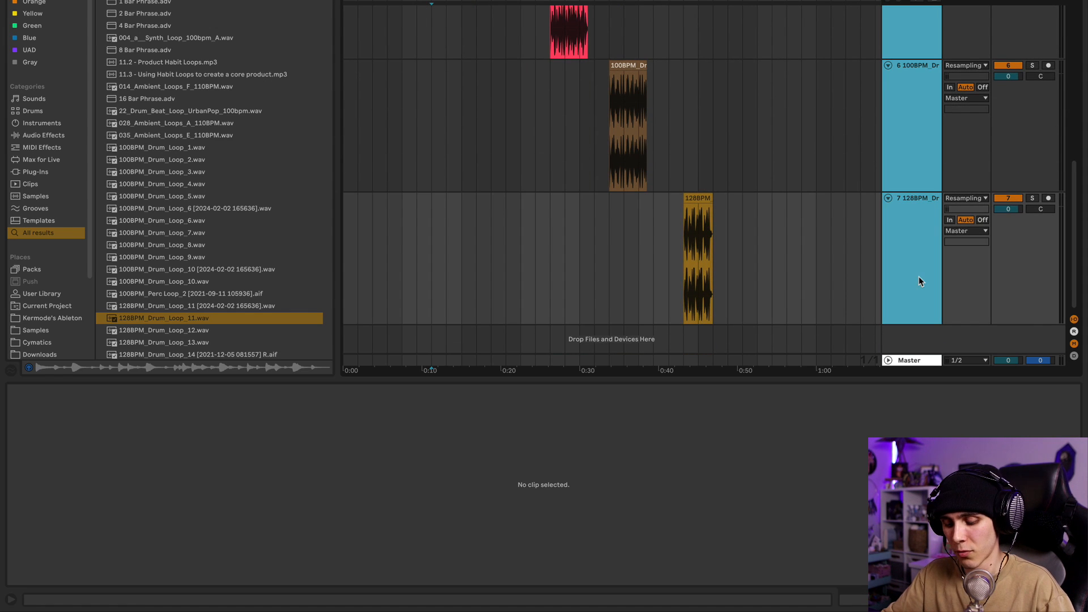
key(super+g)
Assign the group track's pink color to all of its grouped tracks and clips, and check the lower tracks
right_click(904, 49)
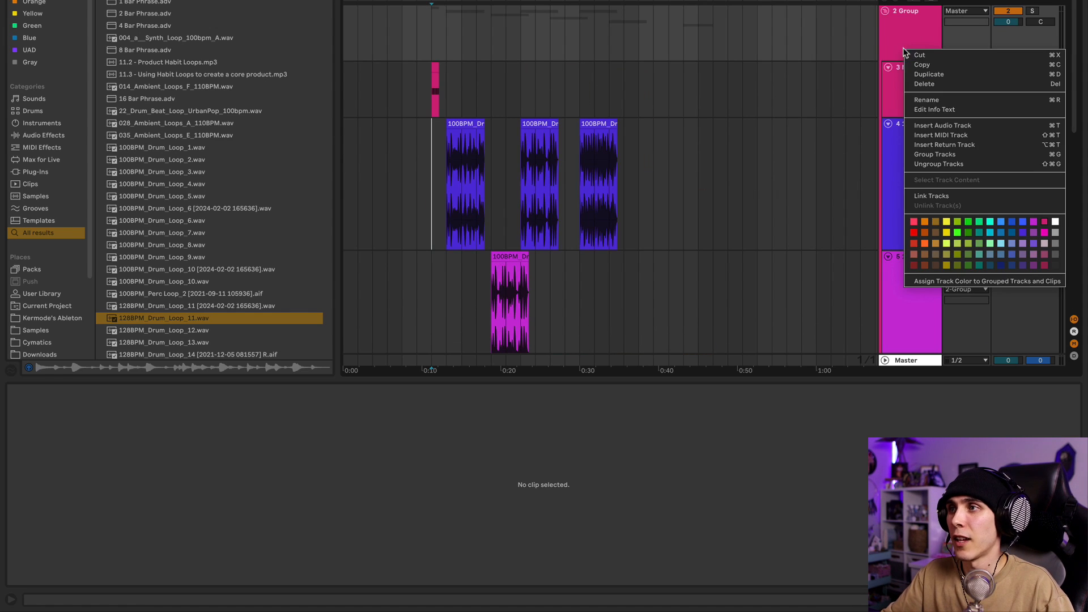
click(956, 281)
scroll(907, 111, down, 5)
click(909, 139)
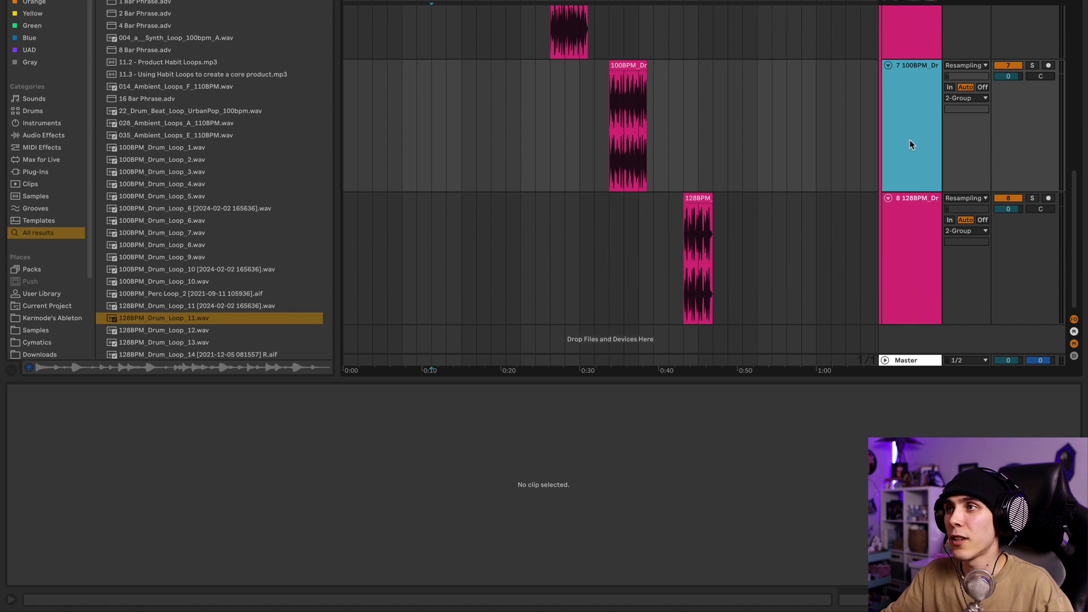
click(902, 209)
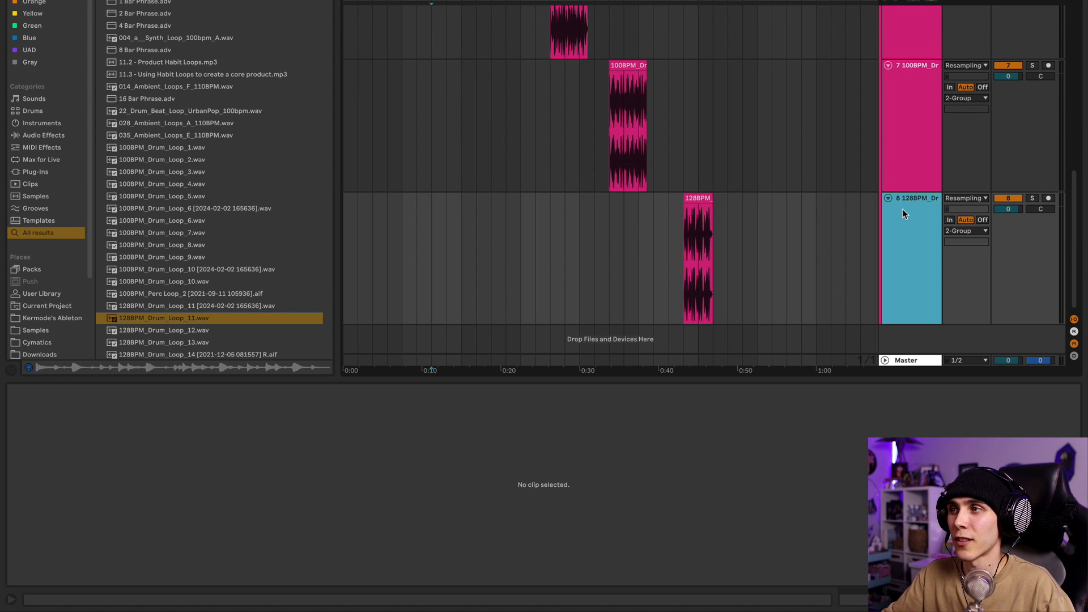
scroll(621, 101, up, 5)
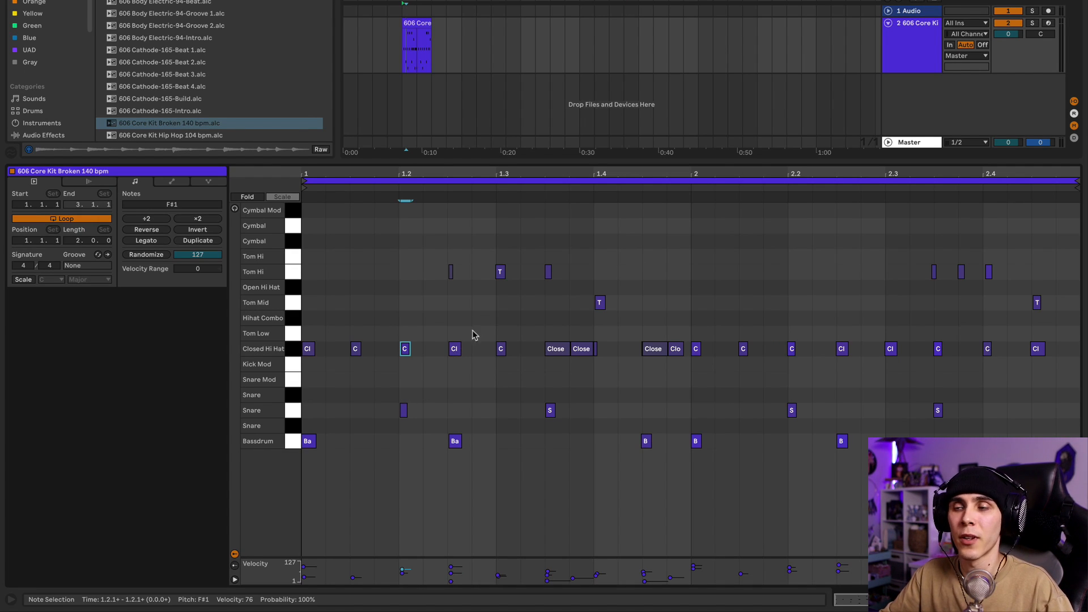
Lengthen the closed hi-hat note just after 1.2.3, shrink it by keyboard and stretch it out again
drag(459, 350, 469, 349)
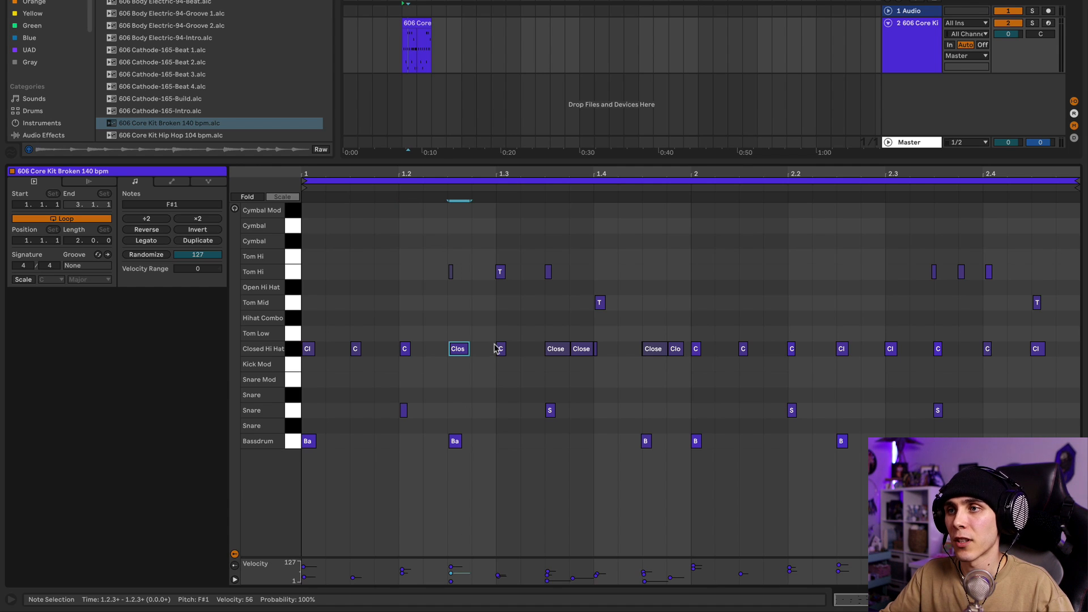
key(shift+Left)
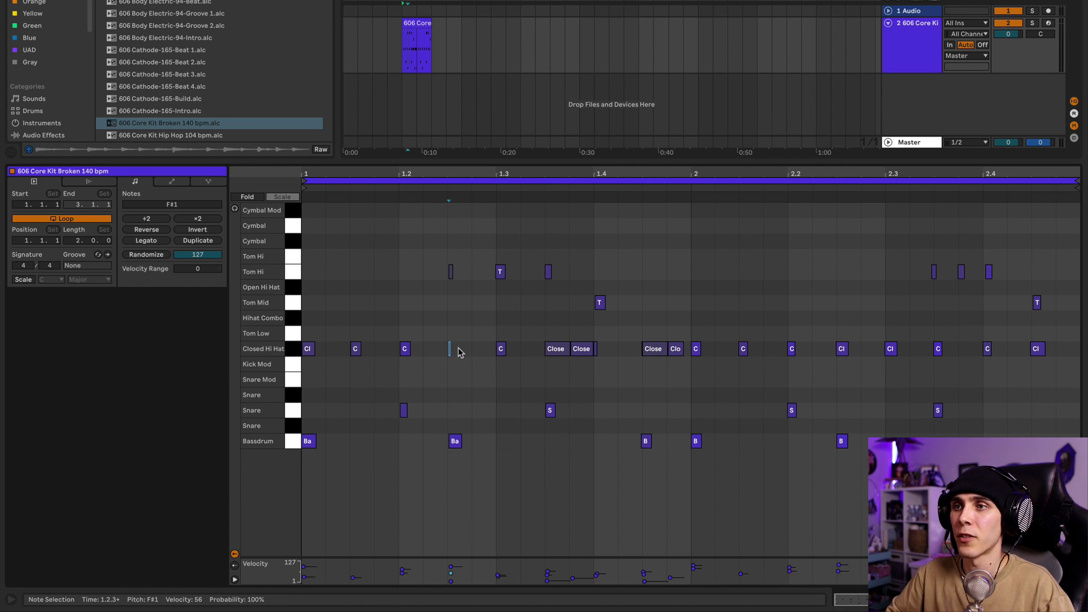
key(shift+Right)
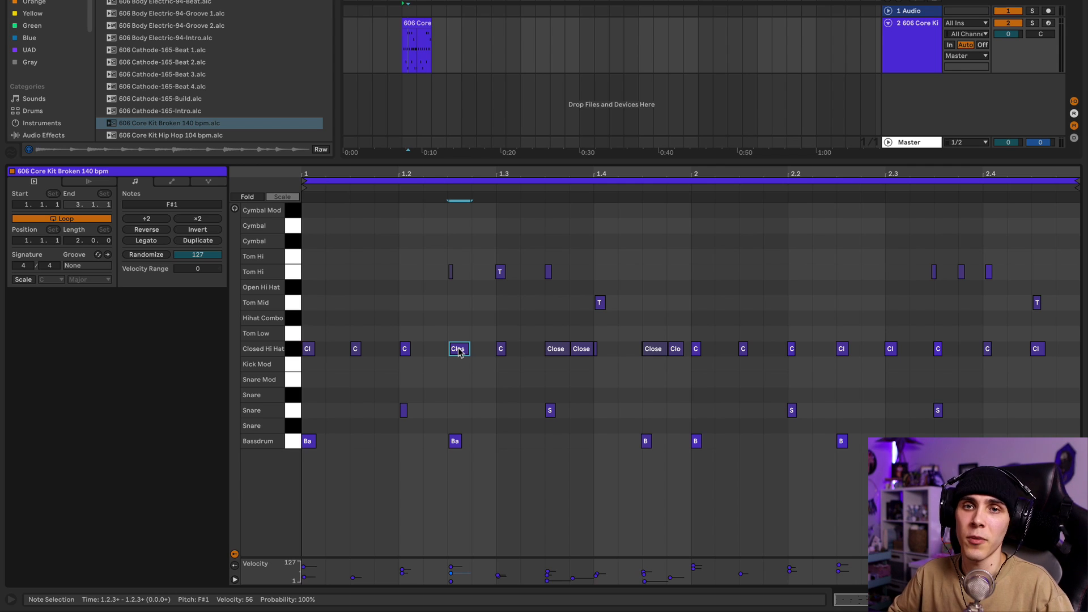
Step the note selection through neighbouring notes in time and pitch, between the closed hi-hat and Tom Hi rows
key(alt+Right)
key(alt+Right)
key(alt+Up)
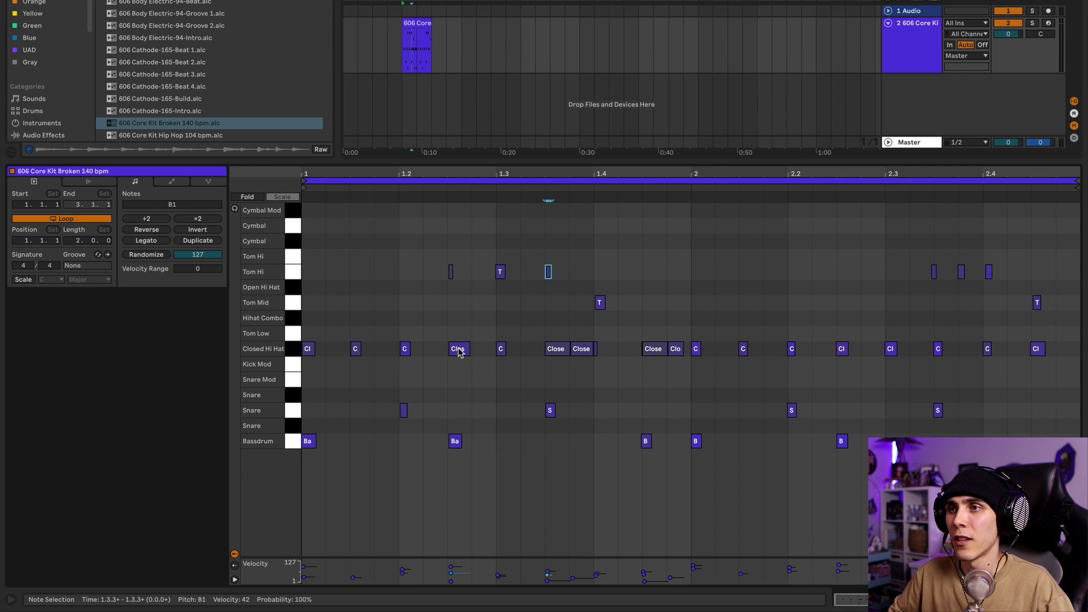
key(alt+Down)
key(alt+Left)
key(alt+Right)
key(alt+Right)
key(alt+Right)
key(alt+Down)
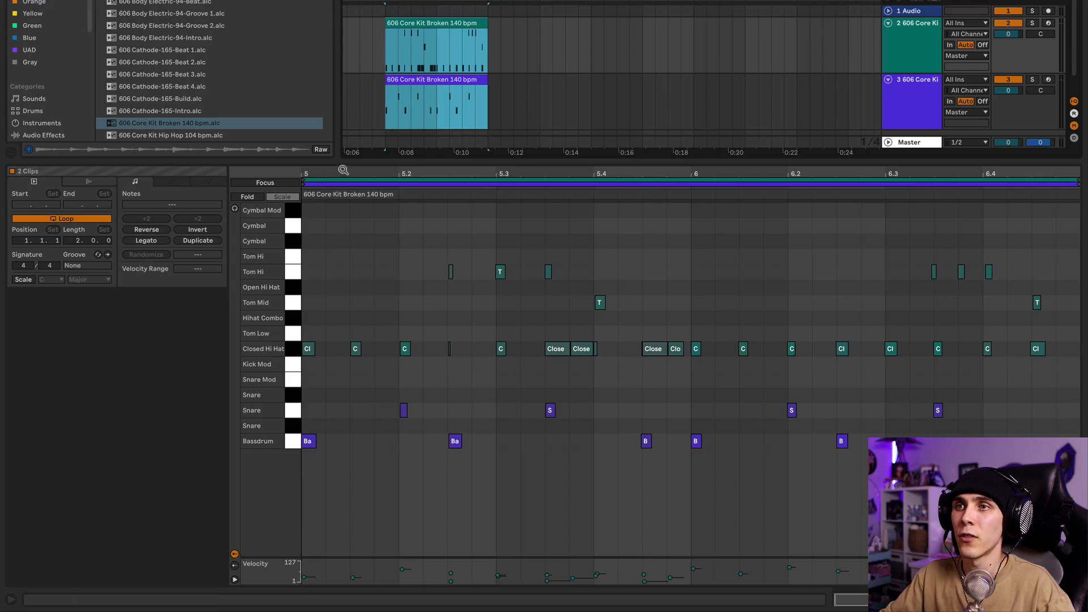
Select both 606 Core Kit Broken 140 bpm clips, lengthen the second closed hi-hat note slightly and start playback
click(452, 79)
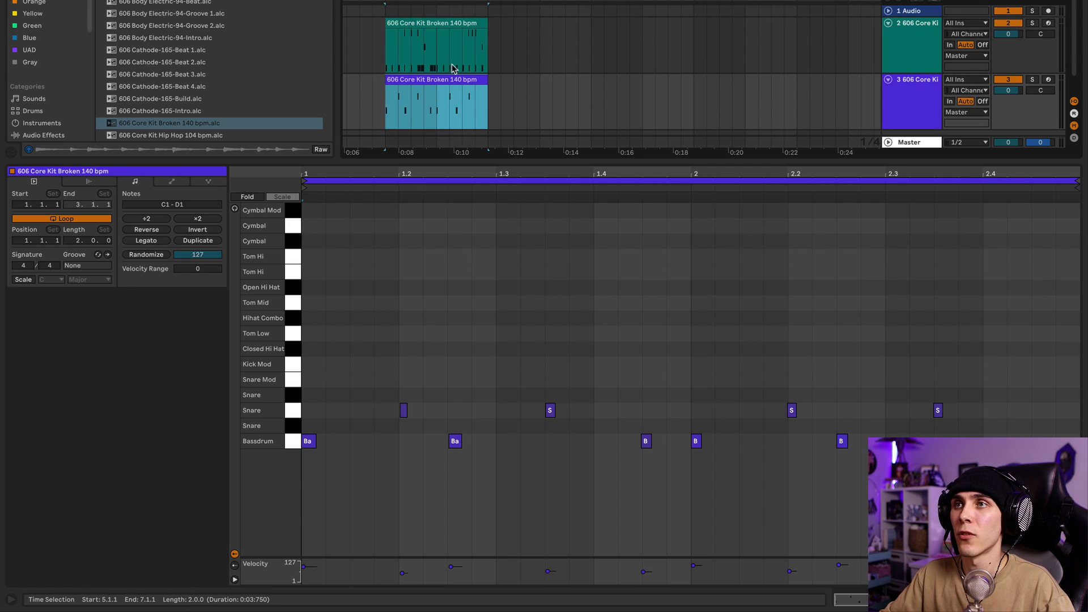
shift+click(451, 23)
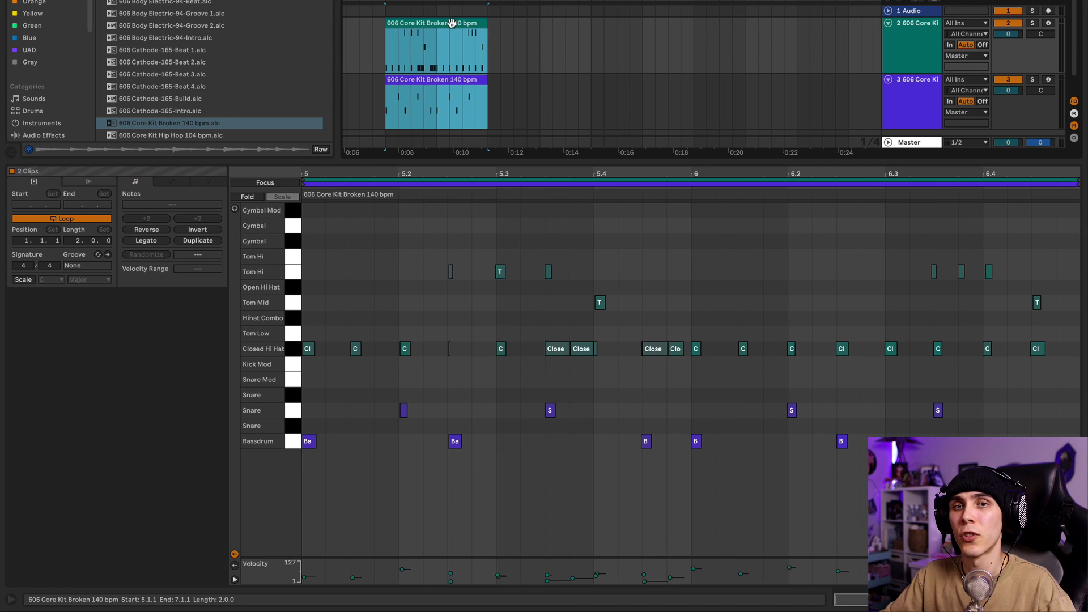
click(359, 350)
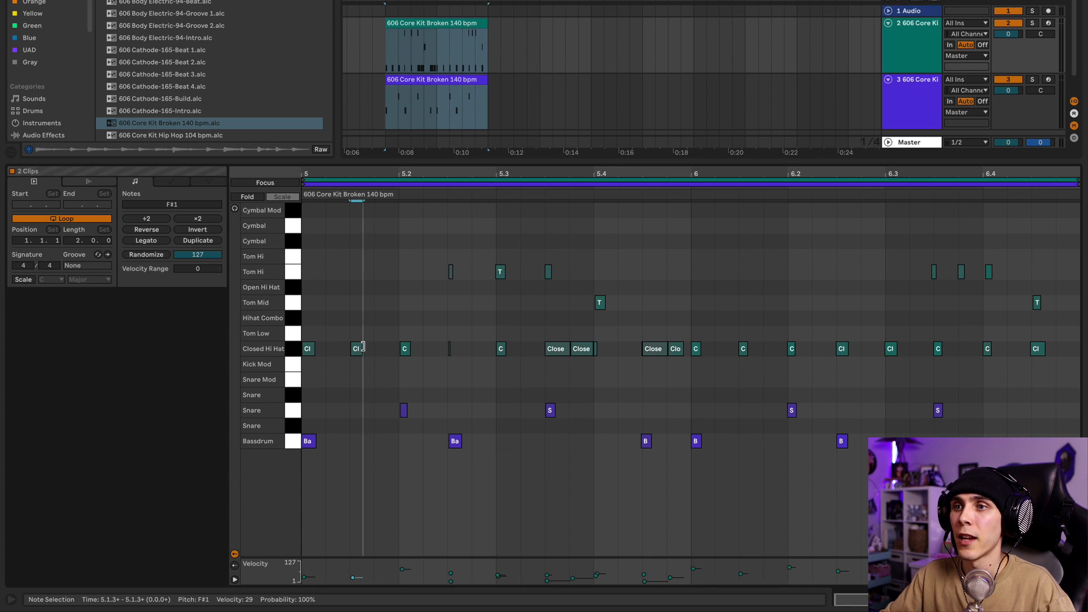
key(space)
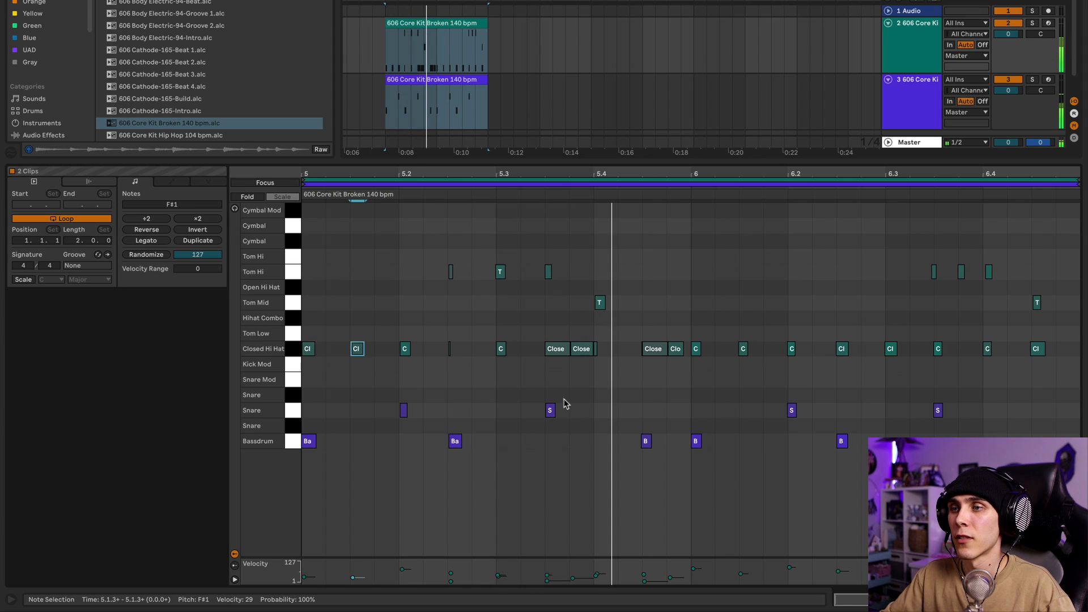
Try adding a one-sixteenth snare note at 5.4.1 to the green track 2 clip and delete it again
double_click(605, 410)
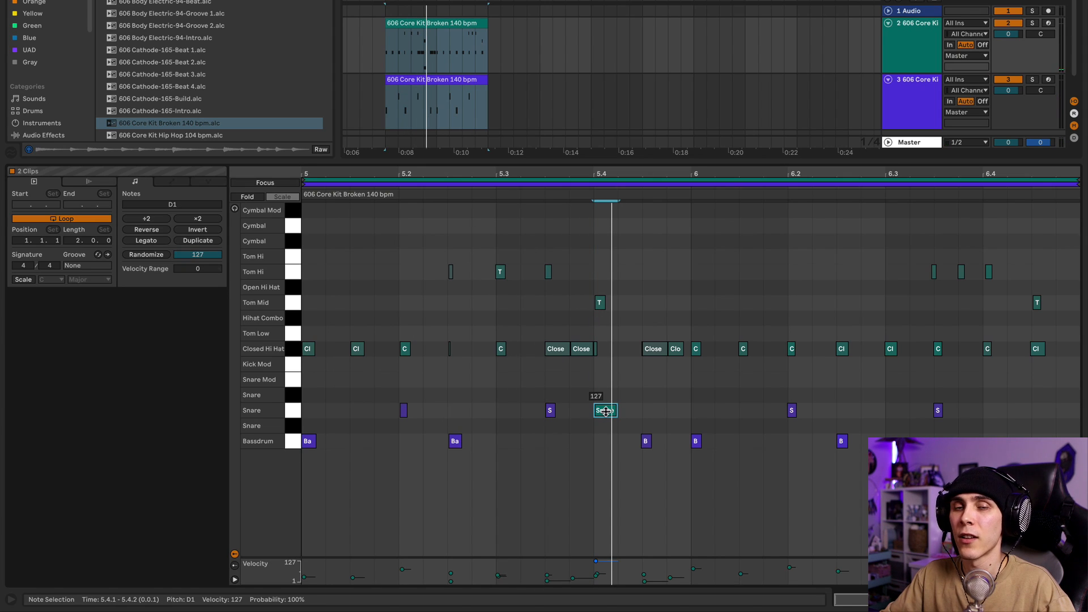
double_click(605, 410)
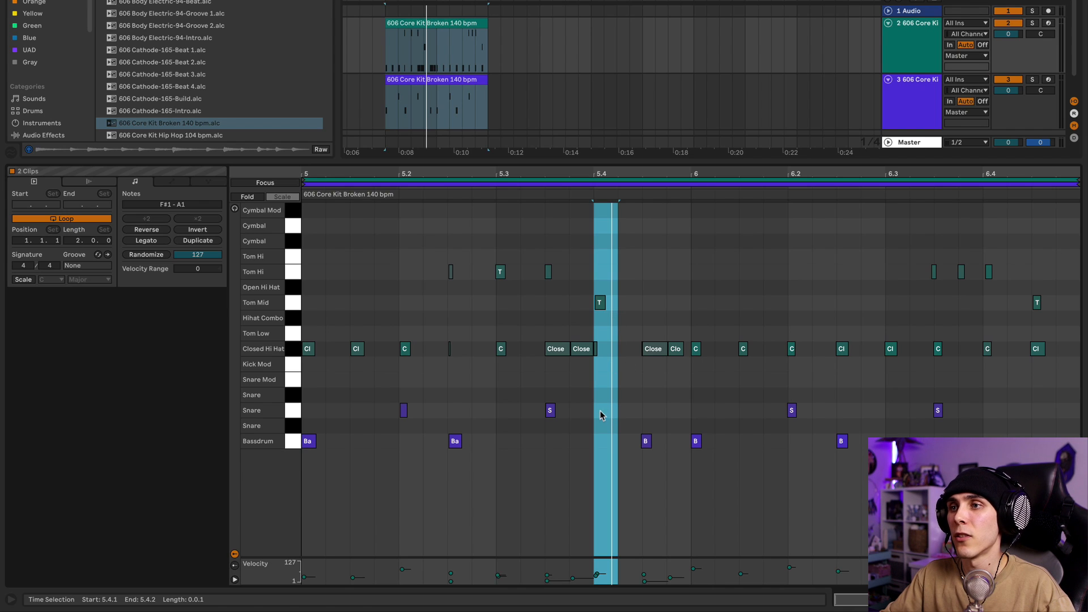
double_click(601, 413)
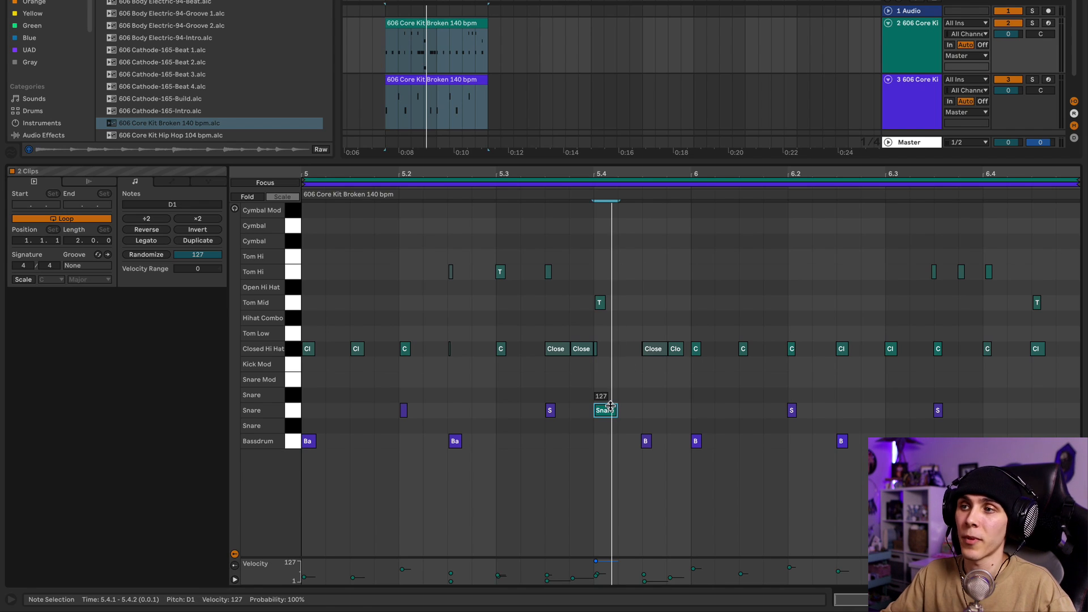
key(Delete)
Make the purple track 3 clip active, try adding a snare note to it at 5.4.1 and delete the note
click(598, 183)
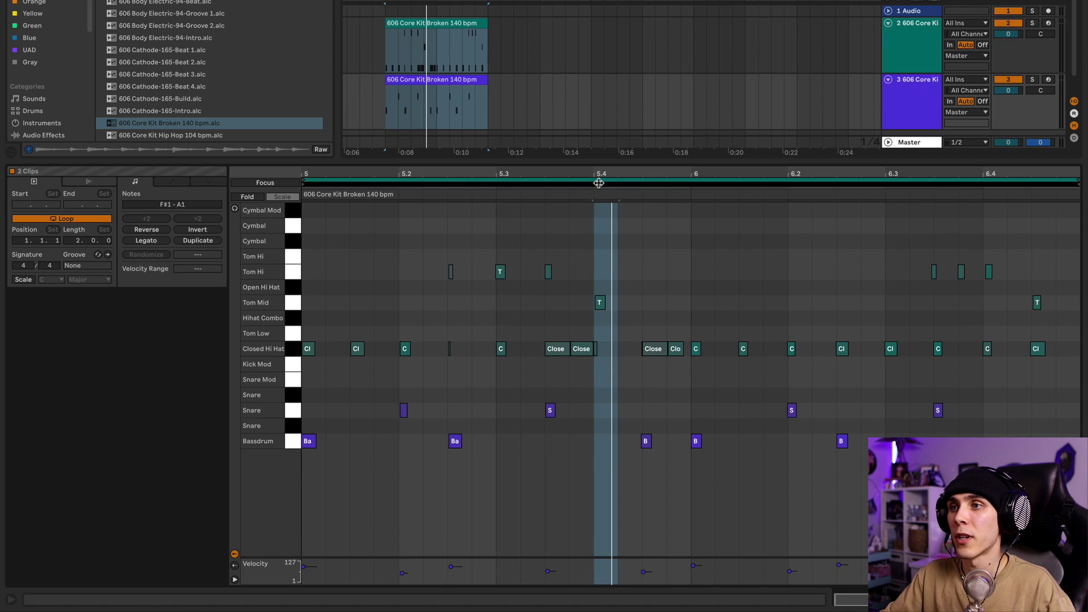
double_click(603, 410)
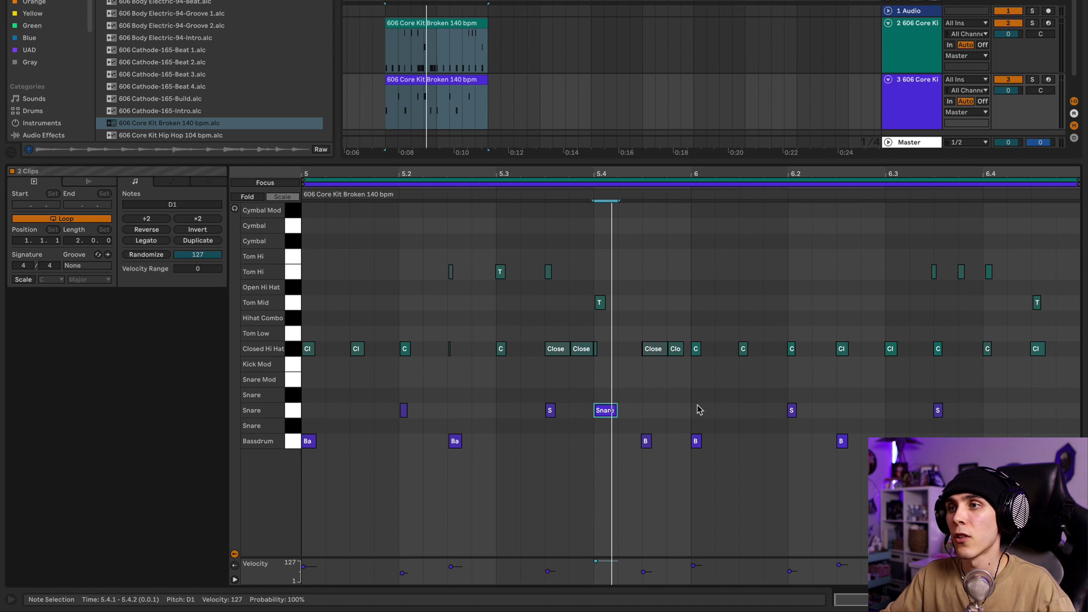
key(Delete)
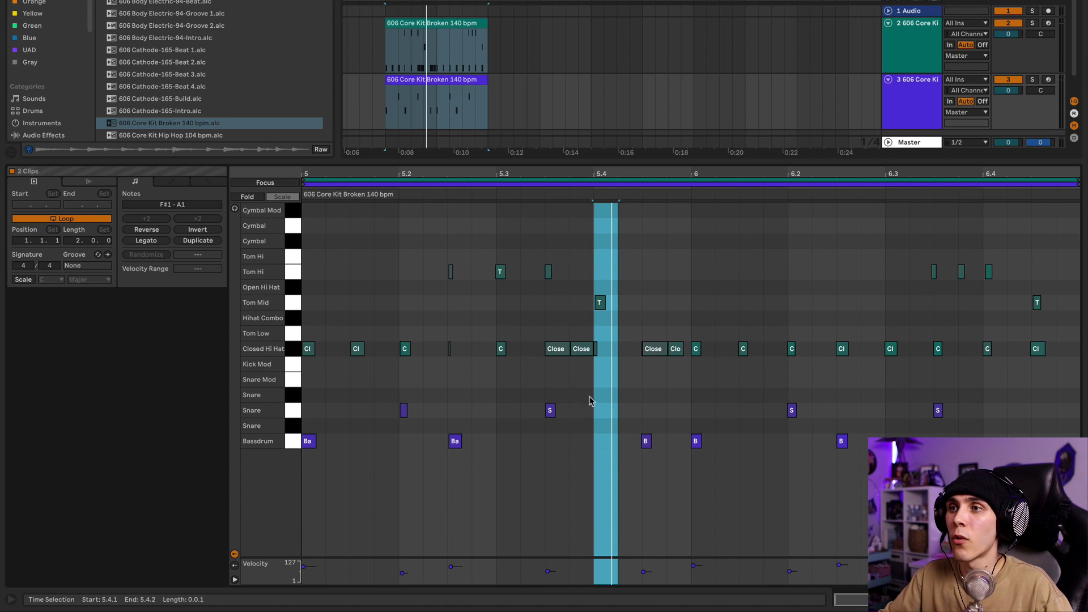
Switch the active clip from green to purple through the multi-clip editor and enable Focus mode on the purple clip
click(556, 349)
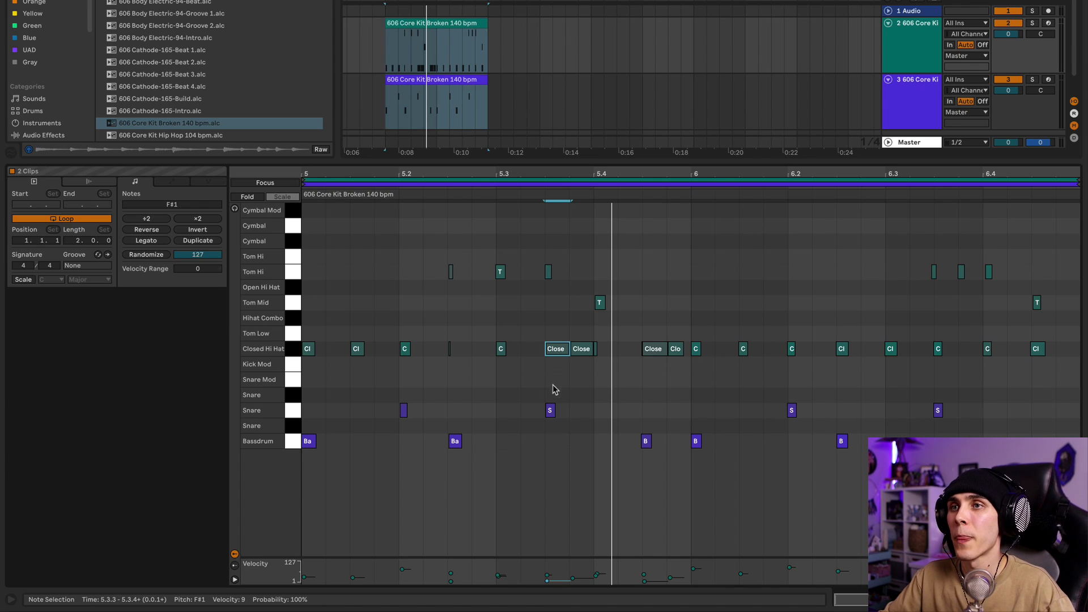
click(479, 184)
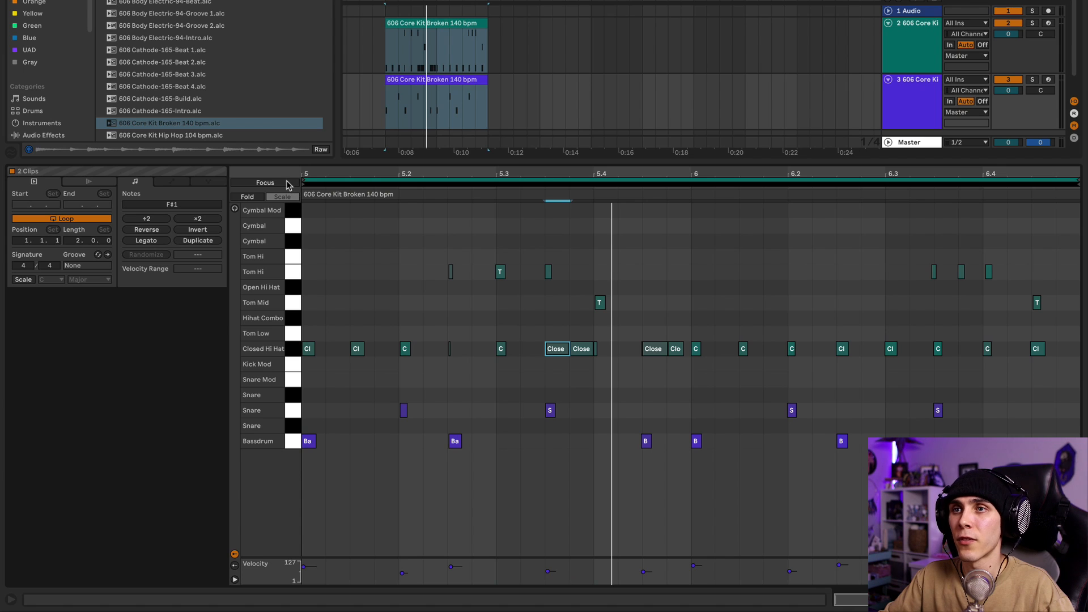
click(287, 183)
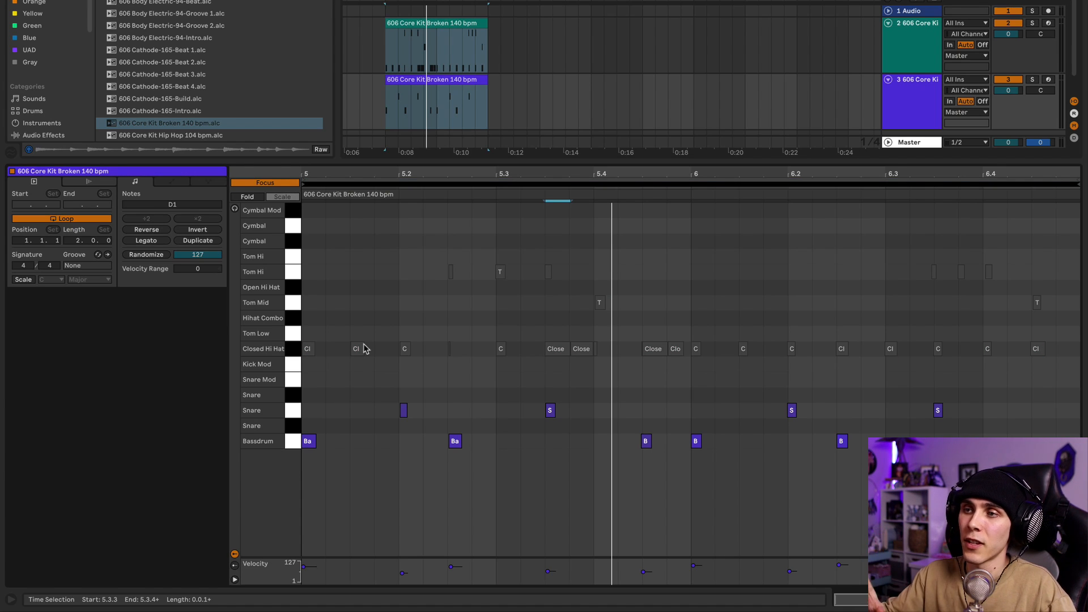
Add closed hi-hat notes to the focused purple clip at 5.3.3 and 5.4.4, over the other clip's greyed-out notes
click(545, 349)
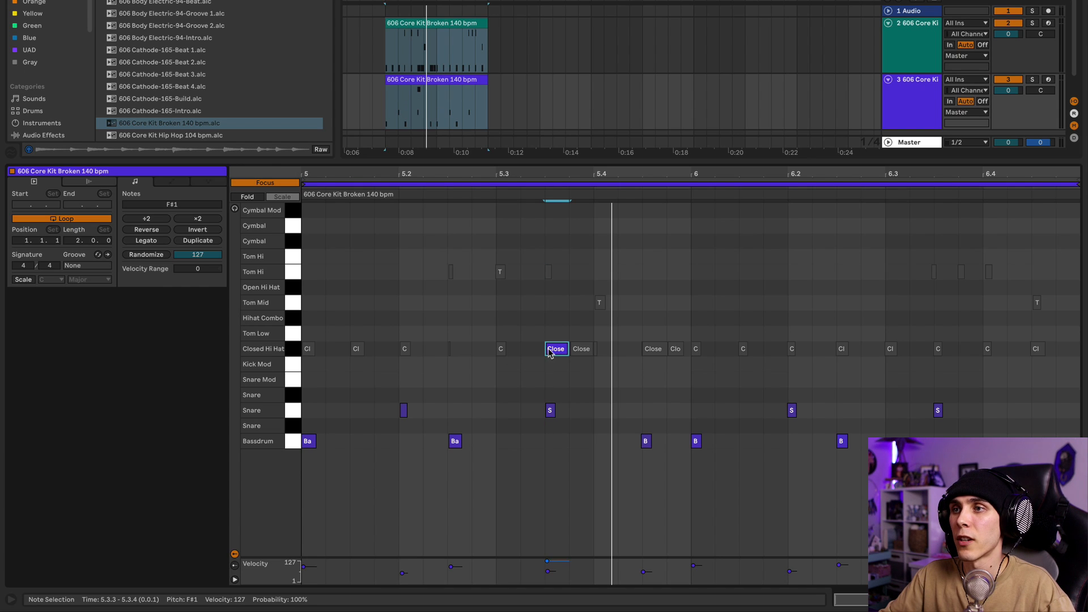
click(676, 352)
click(677, 350)
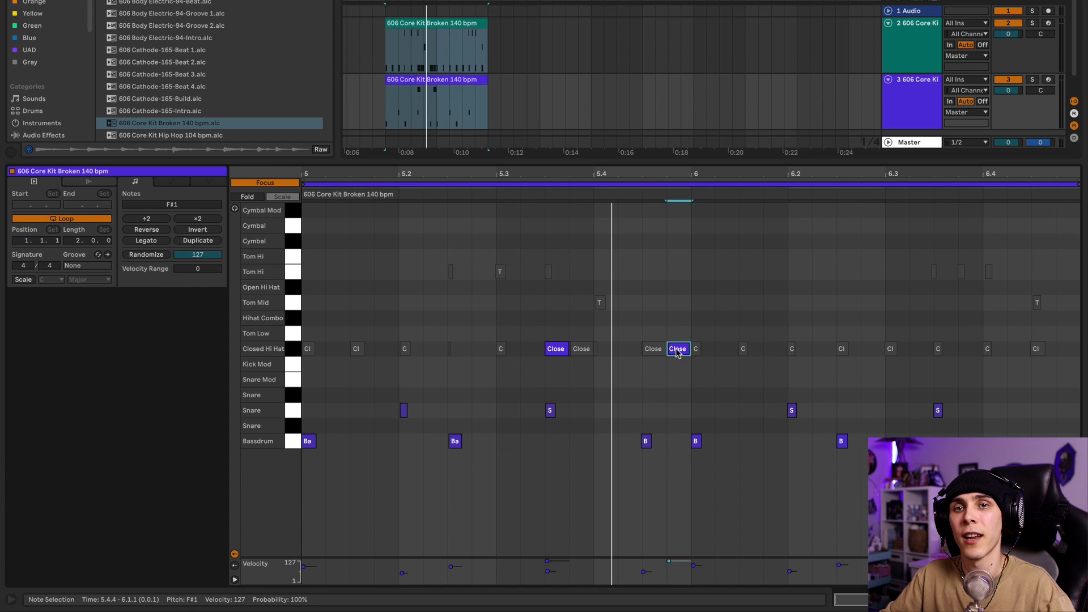
double_click(852, 349)
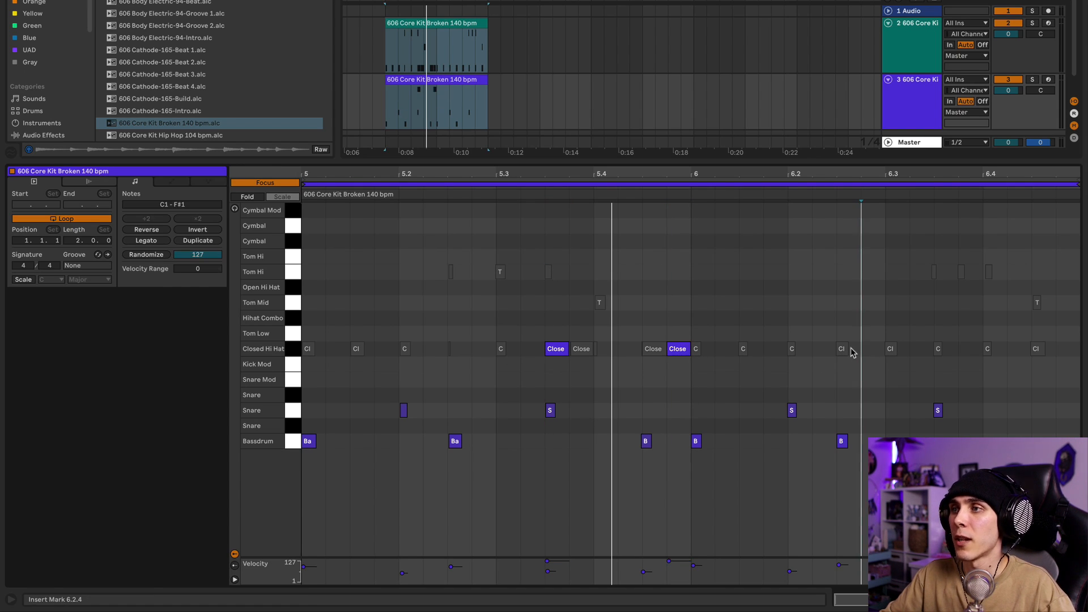
click(368, 179)
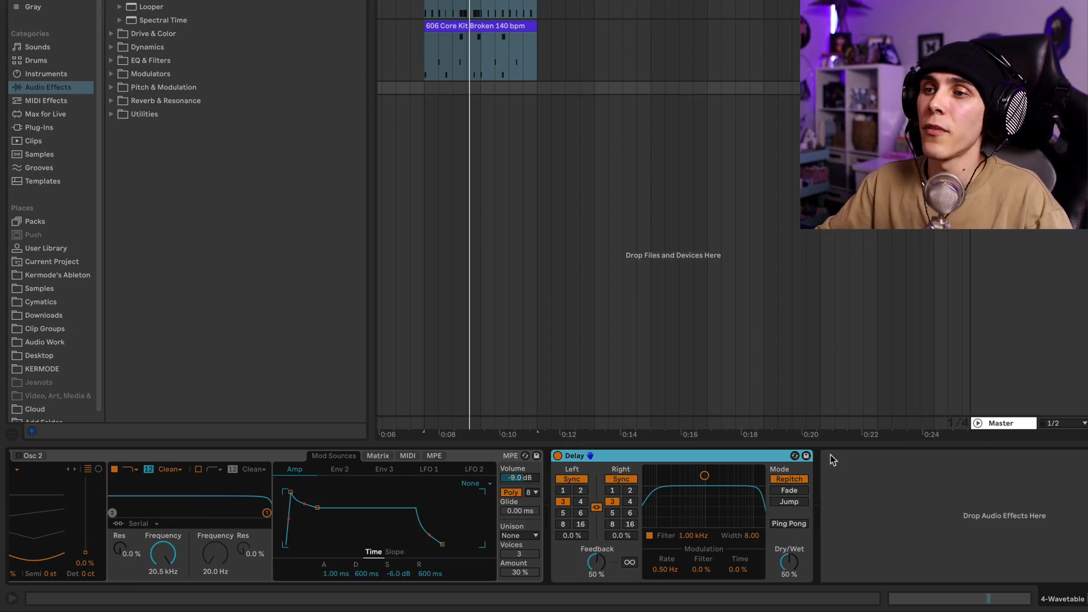
Examine the device options offered for Delay and Wavetable, including Wavetable's Hi-Quality setting
right_click(759, 456)
click(762, 453)
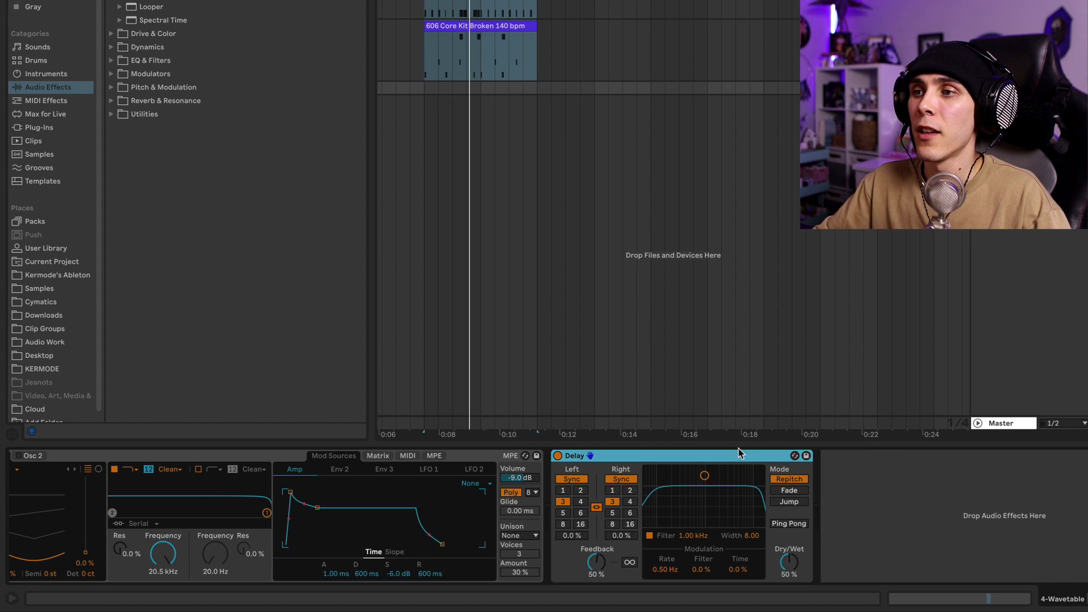
right_click(739, 453)
click(758, 444)
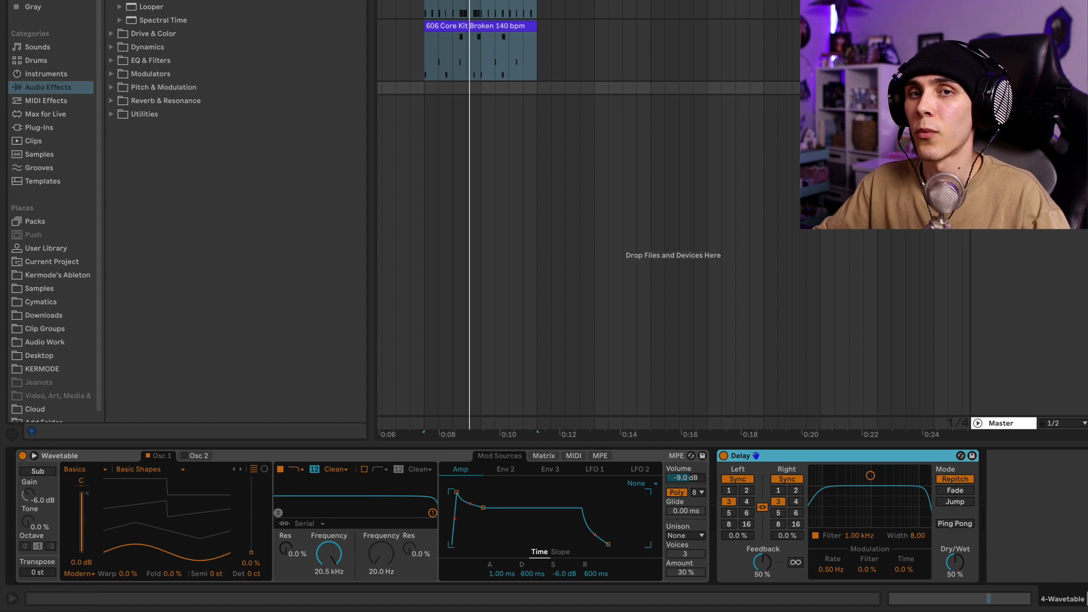
click(418, 458)
right_click(417, 458)
click(424, 451)
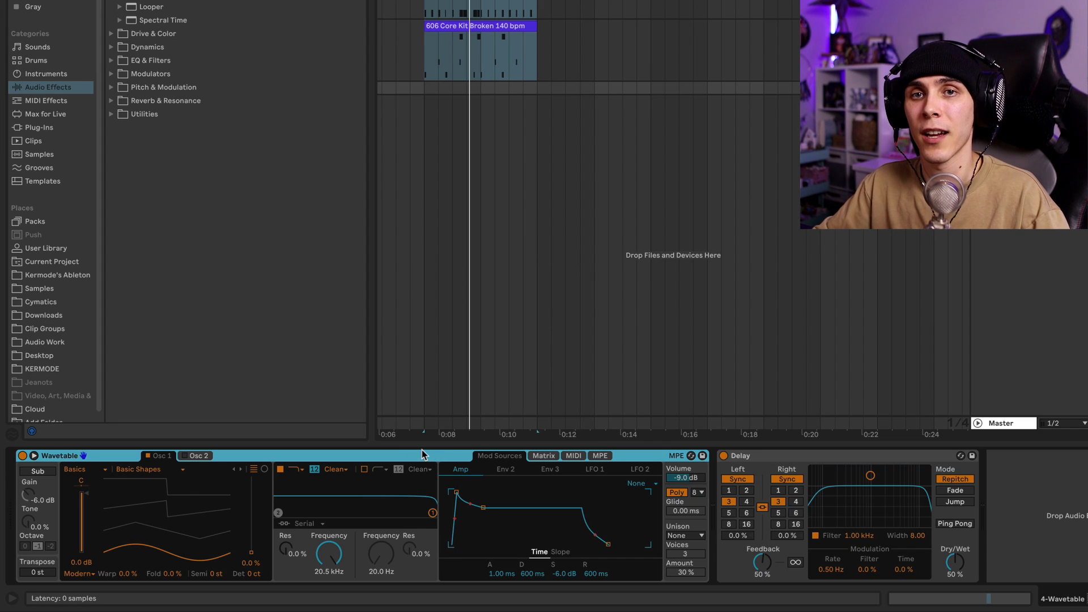
right_click(331, 459)
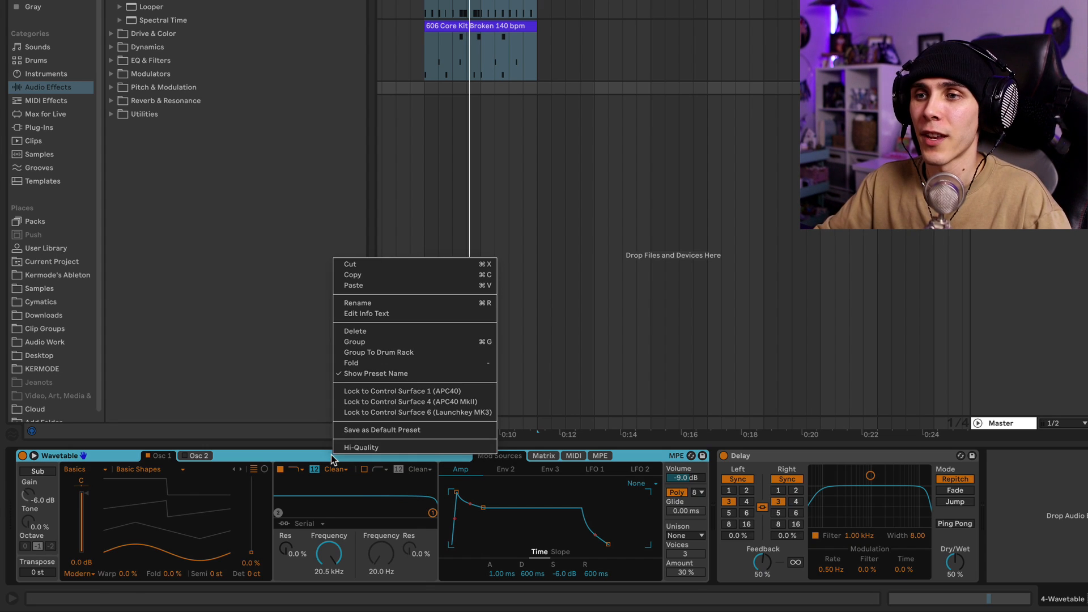
click(824, 456)
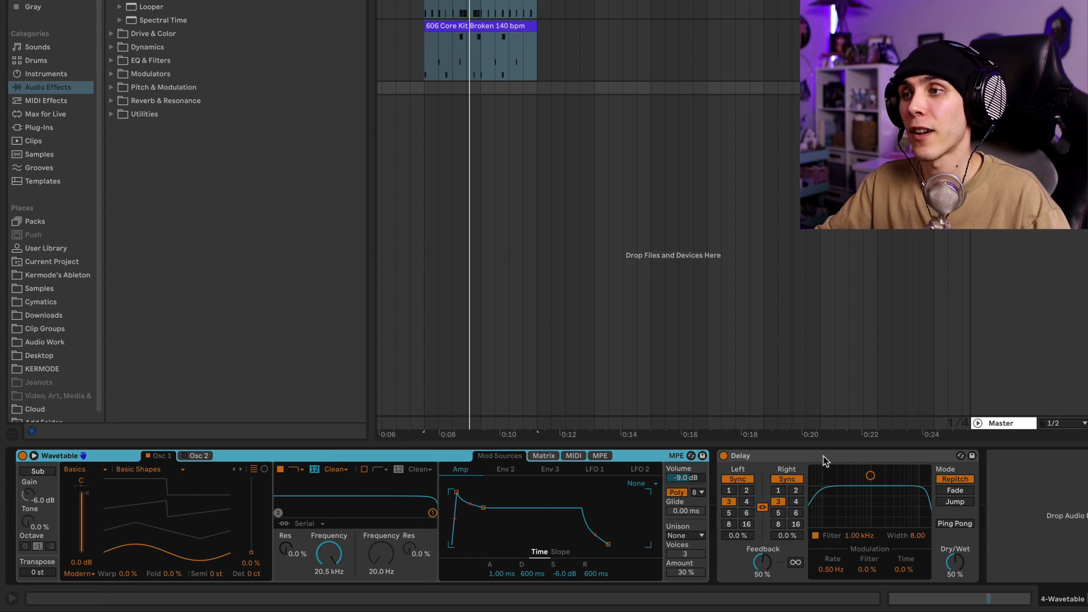
right_click(824, 457)
Group Wavetable and Delay into an Instrument Rack and show the rack's macro controls
click(389, 458)
right_click(388, 458)
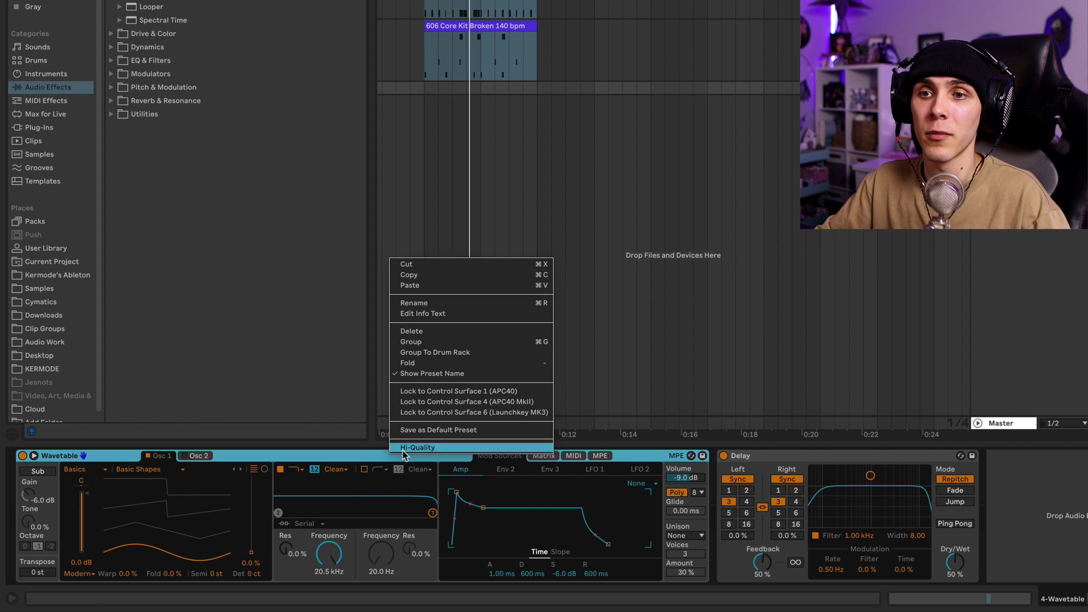
click(404, 449)
key(ctrl+g)
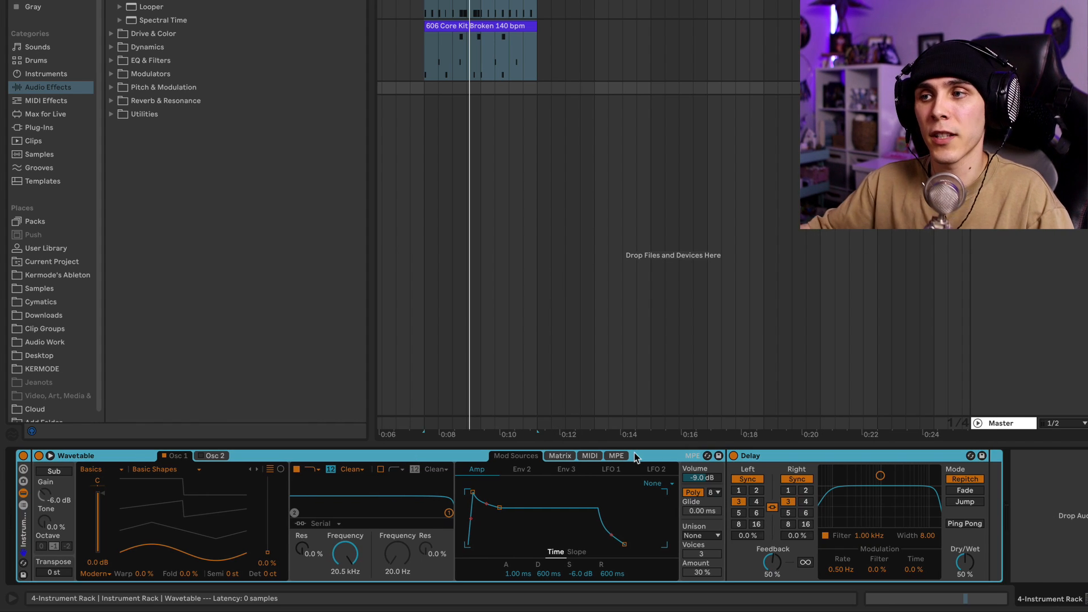
click(24, 471)
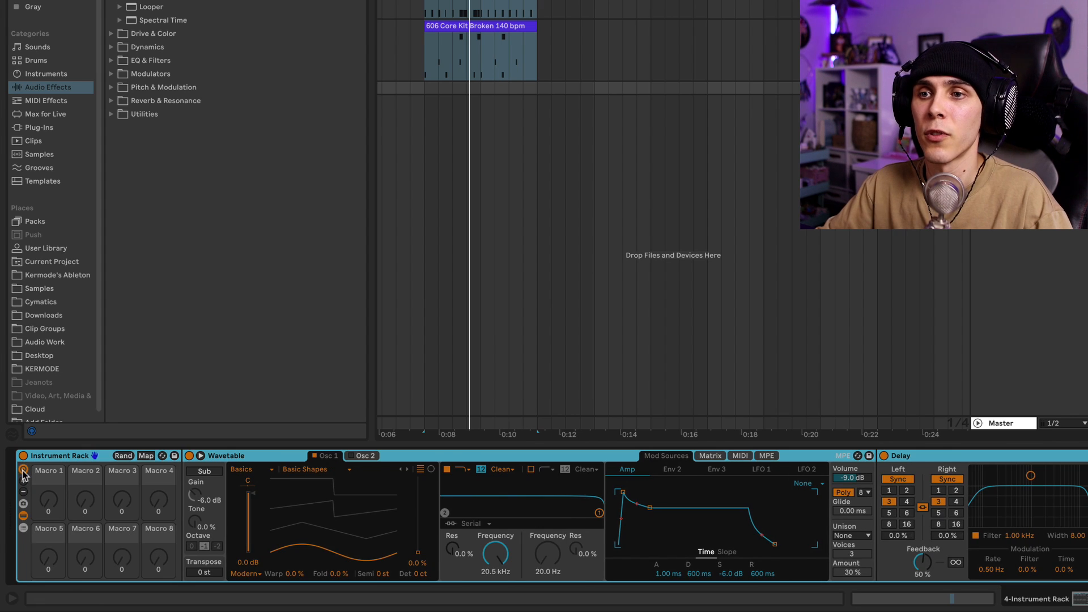
Map Wavetable's first filter frequency to Macro 1, Delay's feedback to Macro 2 and its Dry/Wet to Macro 3
right_click(494, 557)
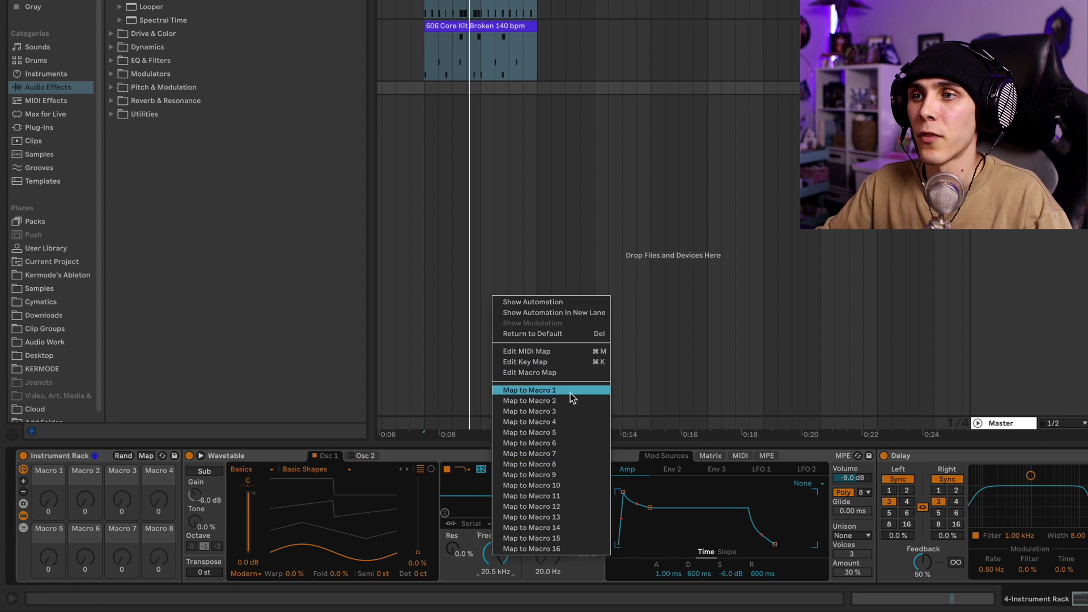
click(571, 391)
right_click(923, 553)
click(971, 432)
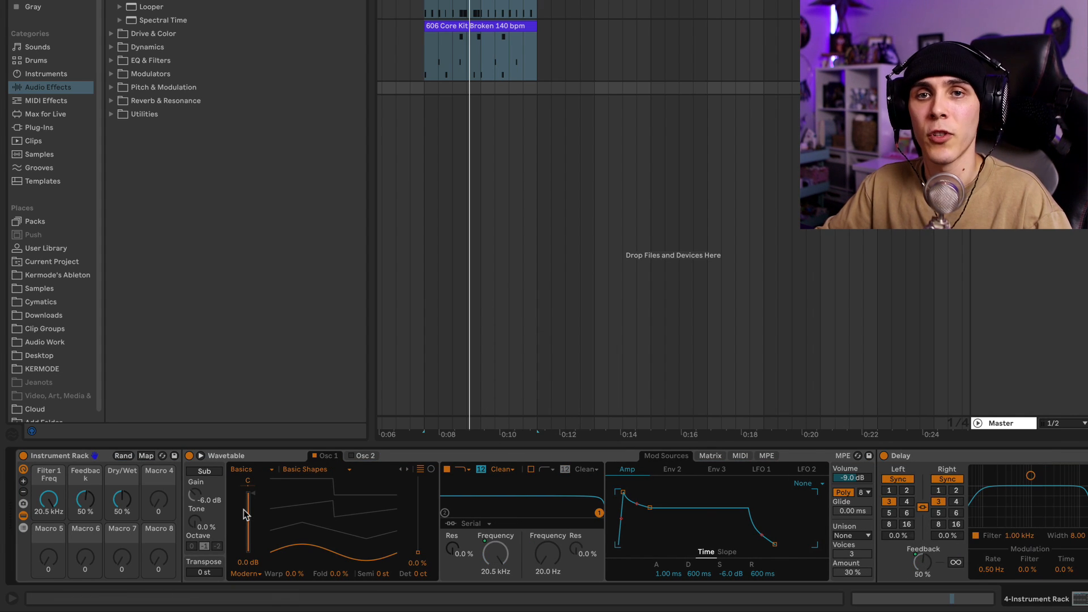
Try removing and adding macro controls on the Instrument Rack, returning to eight macros
click(23, 481)
click(24, 492)
click(24, 492)
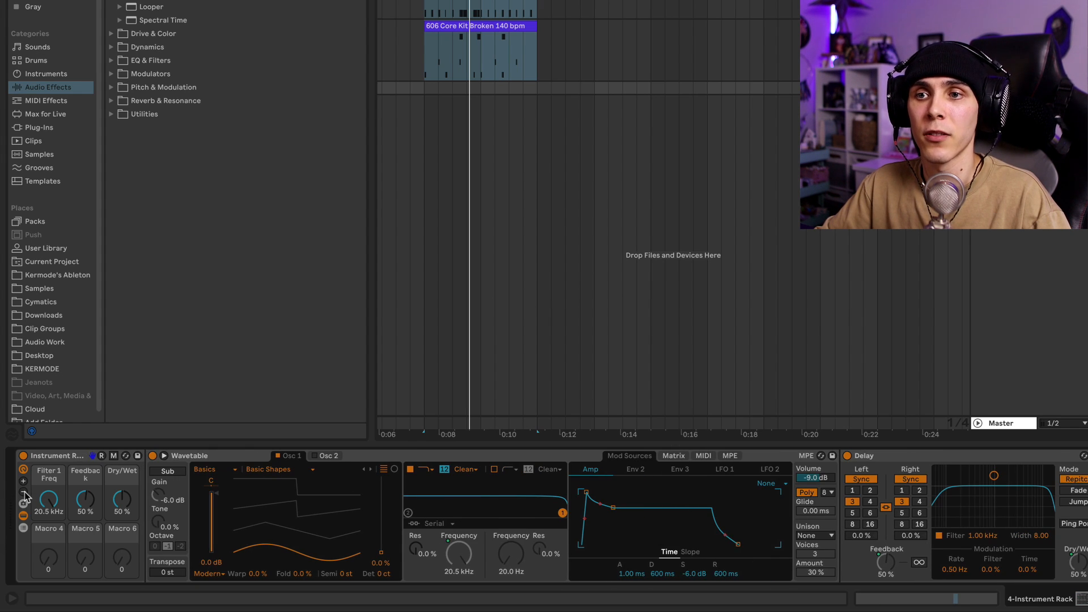
click(25, 492)
click(25, 493)
click(25, 480)
click(25, 481)
click(25, 481)
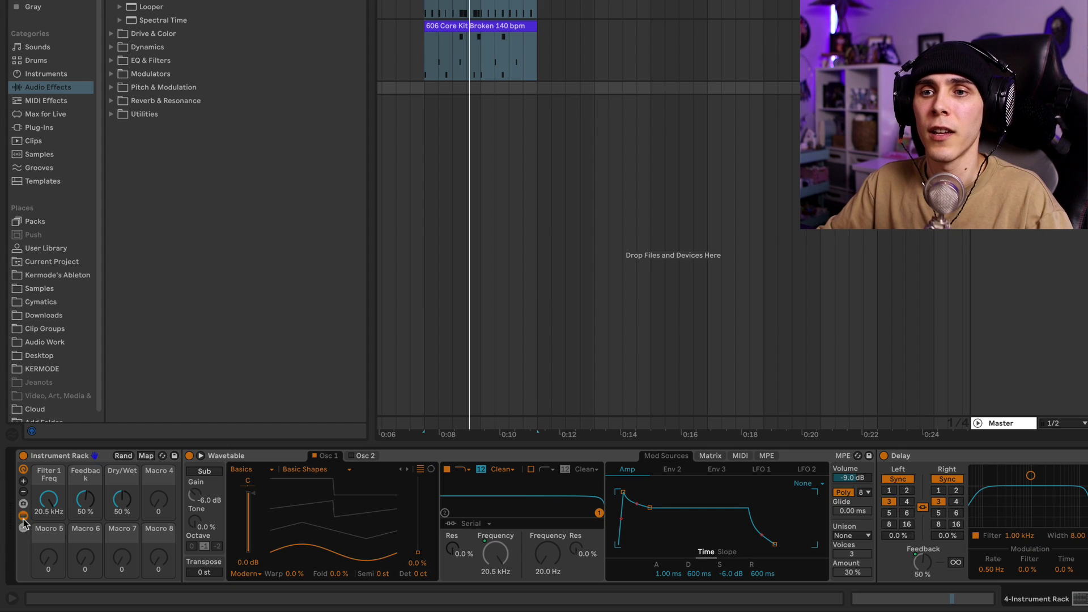
Set Filter 1 Freq to 775 Hz, Feedback to 12 % and Dry/Wet to 87 %, storing them as a new macro variation
click(23, 504)
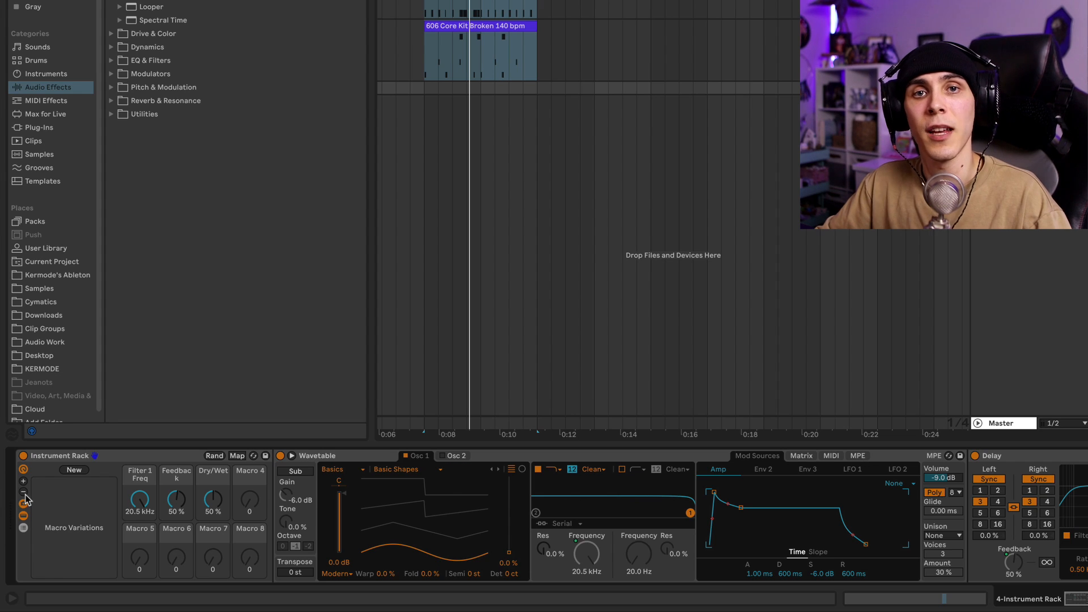
drag(142, 506, 142, 552)
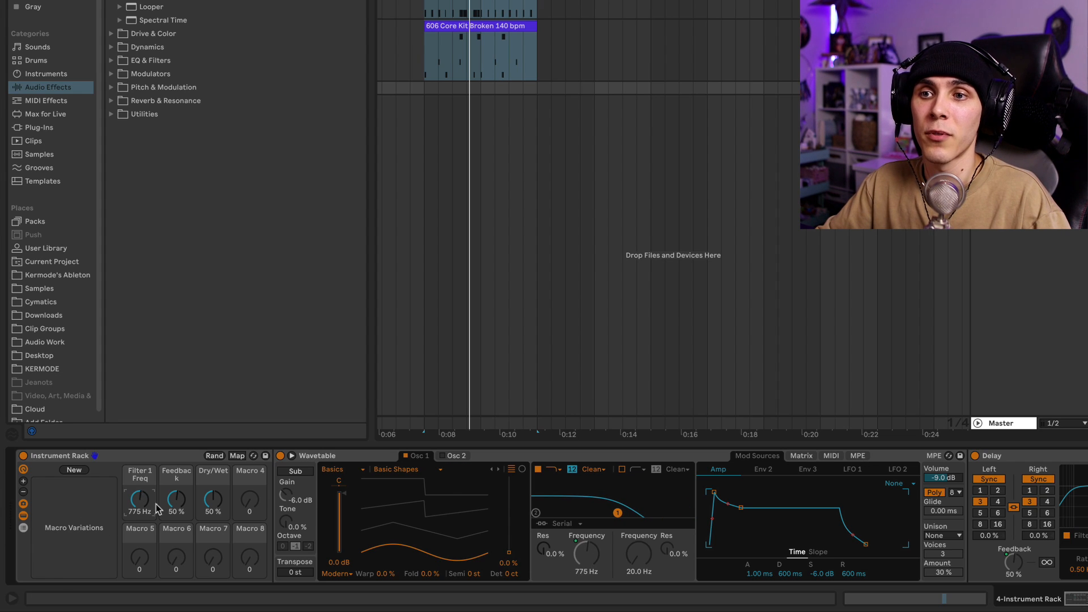
drag(176, 501, 177, 533)
drag(214, 499, 214, 472)
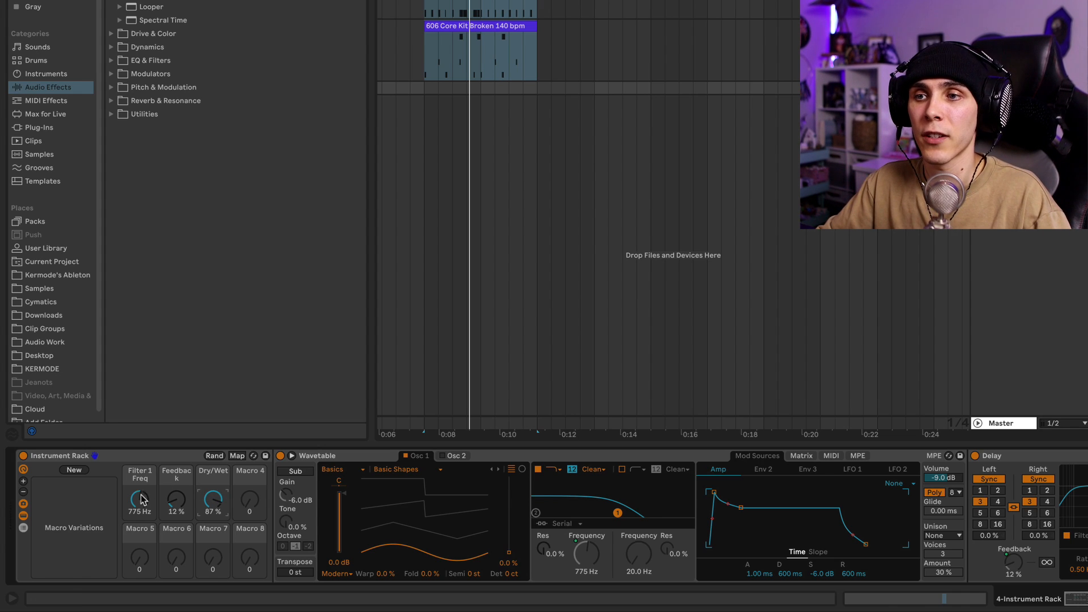
click(71, 470)
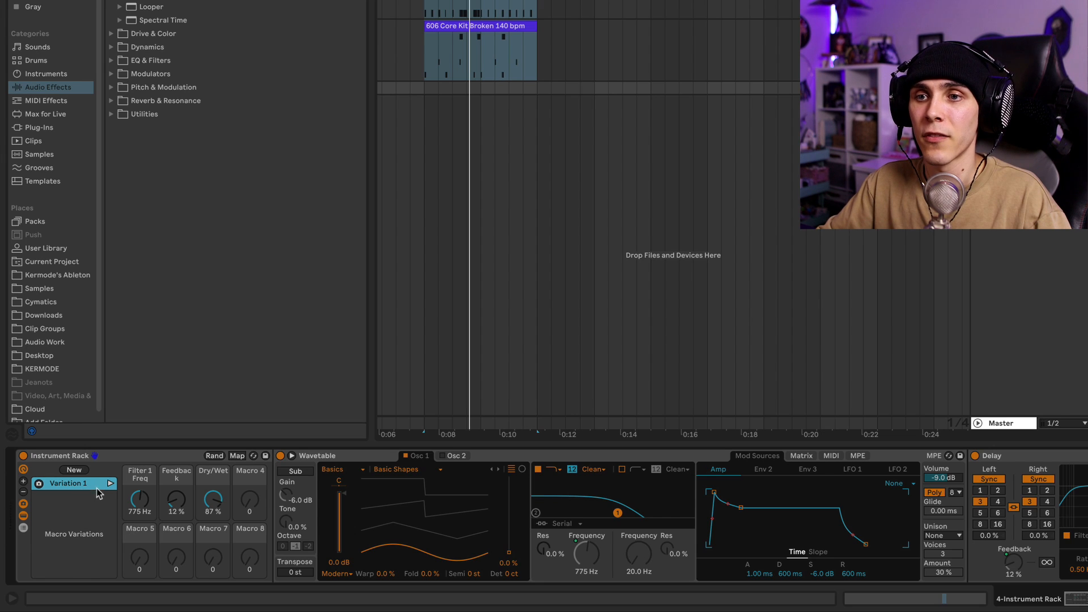
Store a second macro variation with Filter 1 Freq at 198 Hz, Feedback at 44 % and Dry/Wet at 69 %
drag(138, 496, 173, 469)
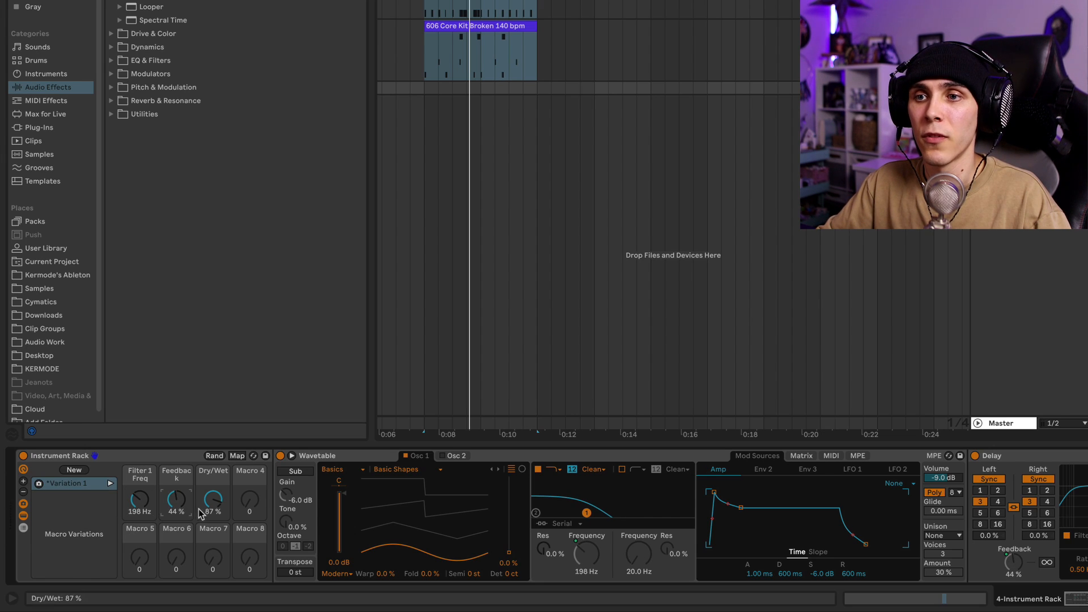
drag(199, 508, 199, 527)
click(74, 470)
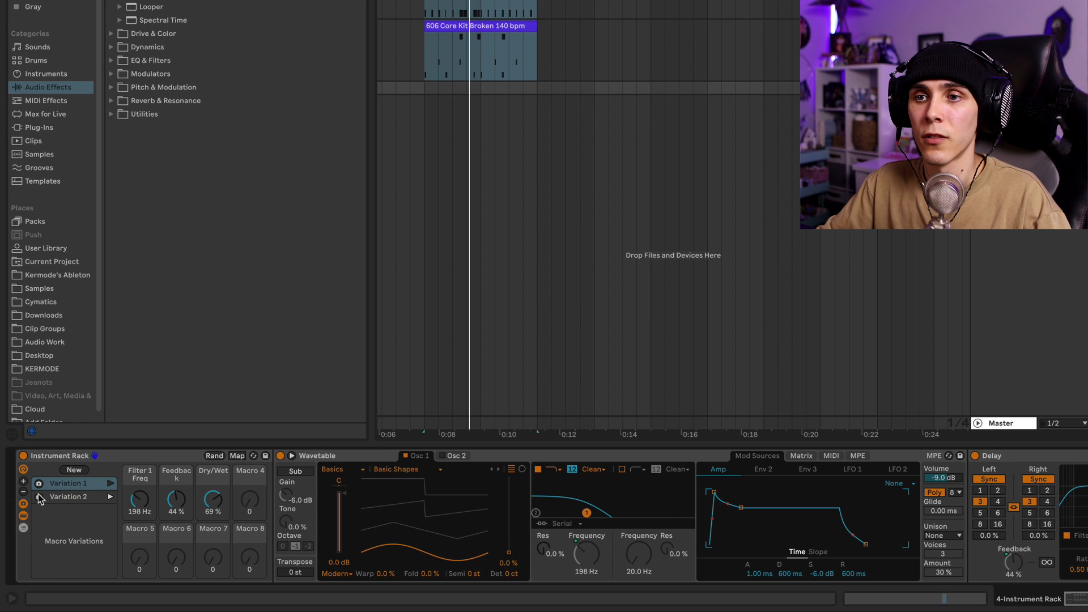
Launch Variation 1 and Variation 2 alternately to compare their macro values
click(110, 483)
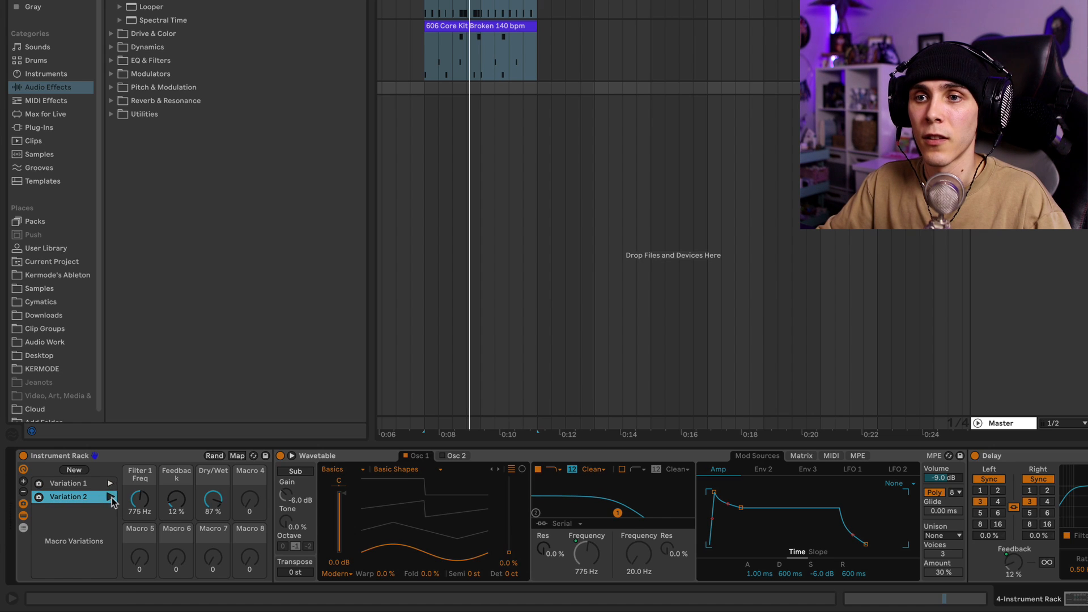
click(110, 496)
click(110, 482)
click(110, 496)
click(110, 483)
click(110, 497)
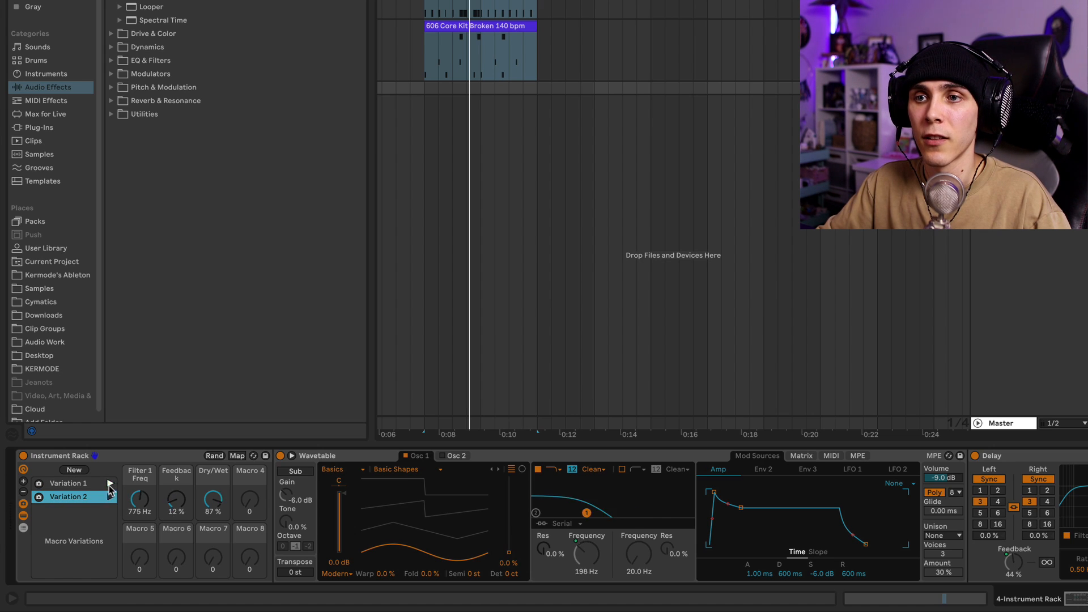
click(110, 483)
click(110, 496)
click(110, 483)
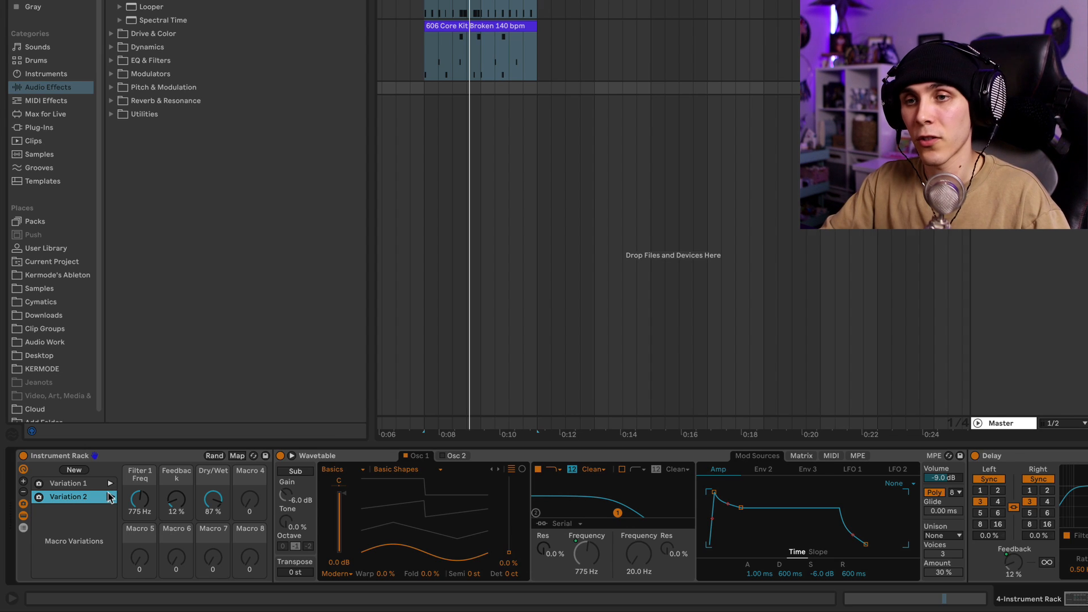
Examine the macro variations in key mapping mode, target the control for creating variations, and leave the mode without assigning a key
key(ctrl+k)
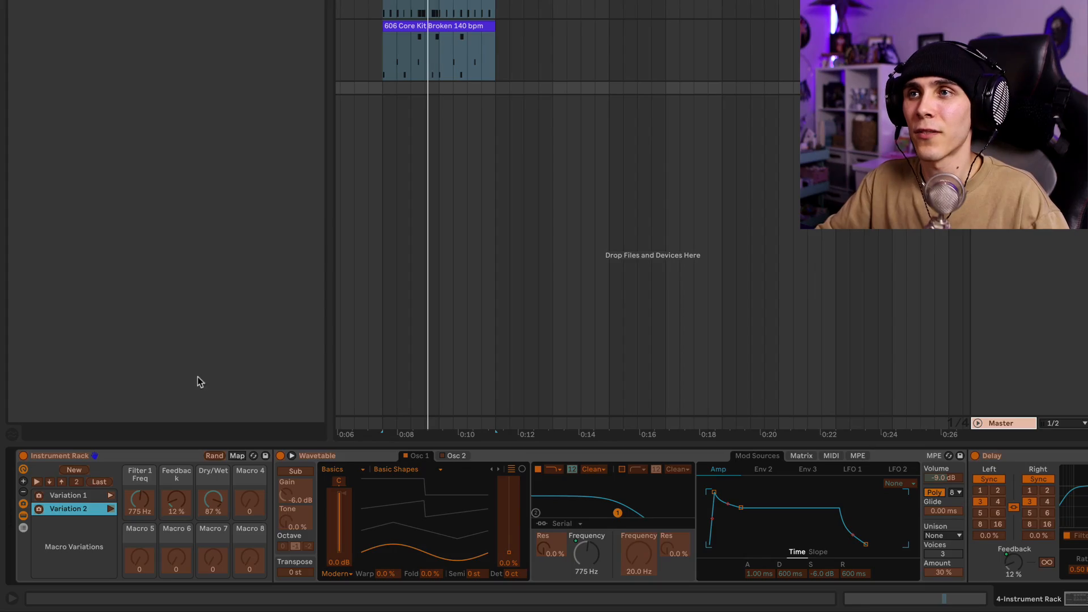
click(67, 466)
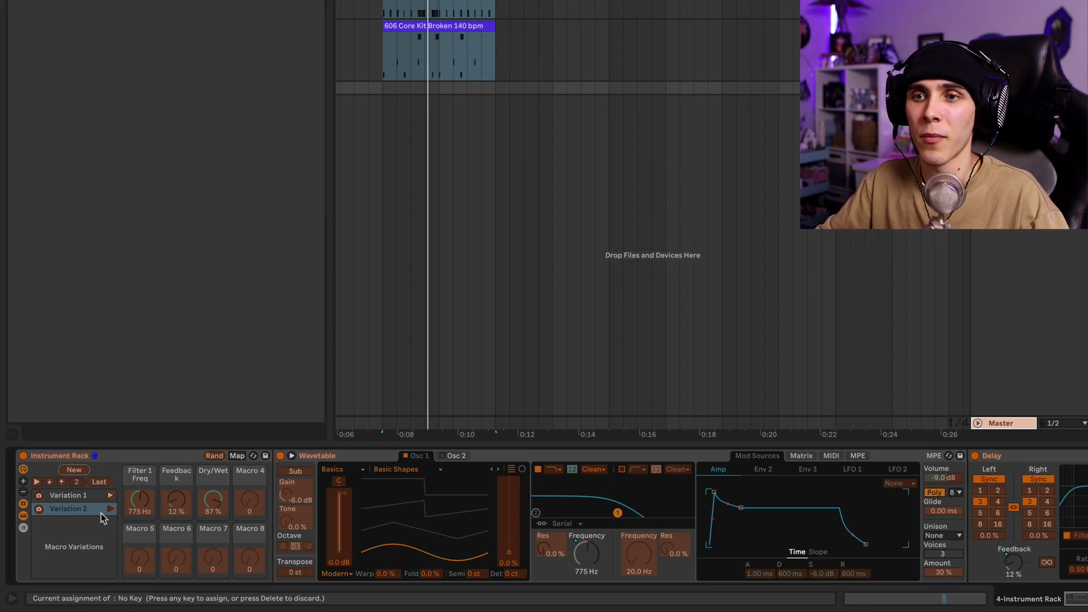
key(super+k)
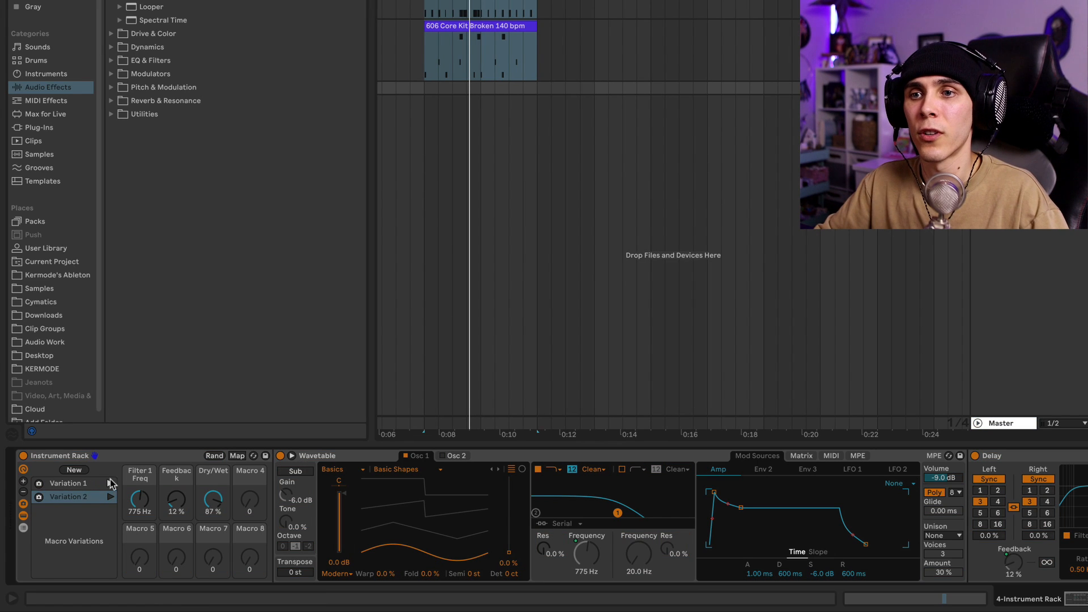
click(110, 498)
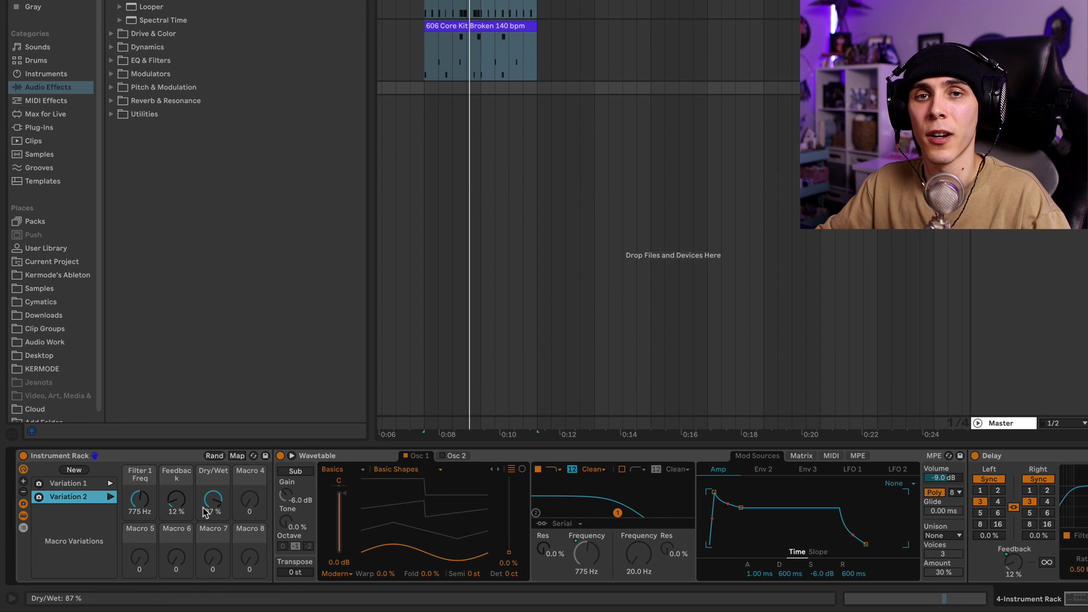
Randomize the rack's mapped macros repeatedly and store the resulting values as a third macro variation
click(214, 456)
click(214, 454)
click(214, 454)
click(214, 455)
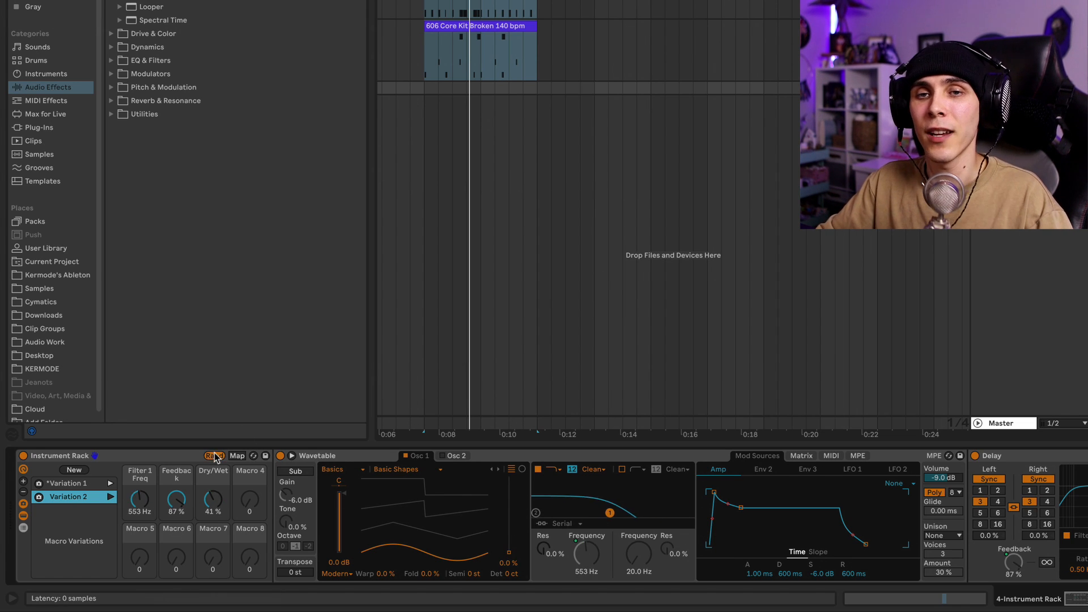
click(215, 454)
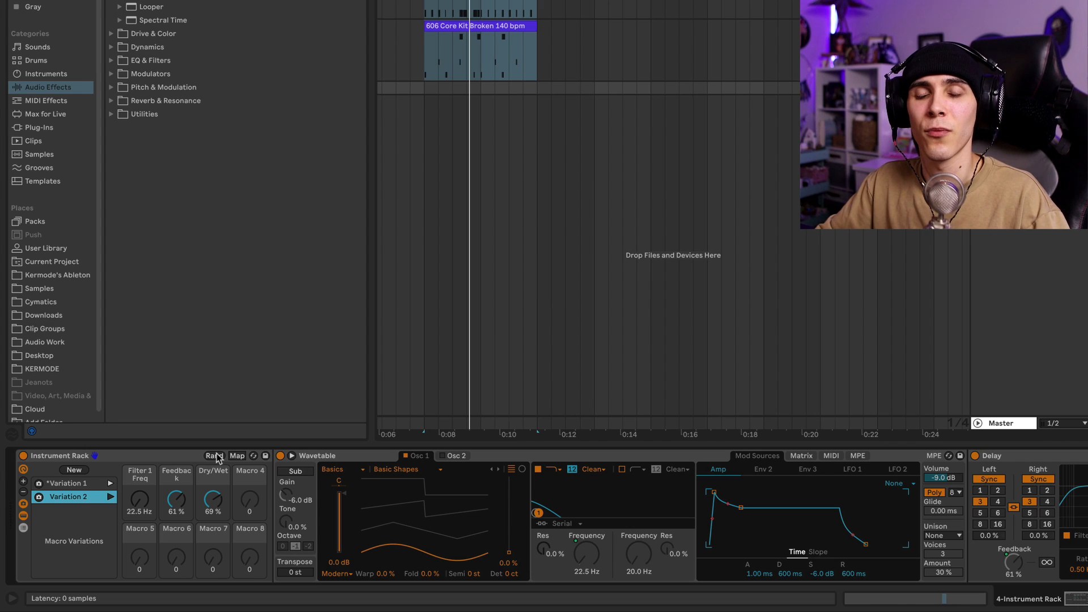
click(214, 456)
click(214, 456)
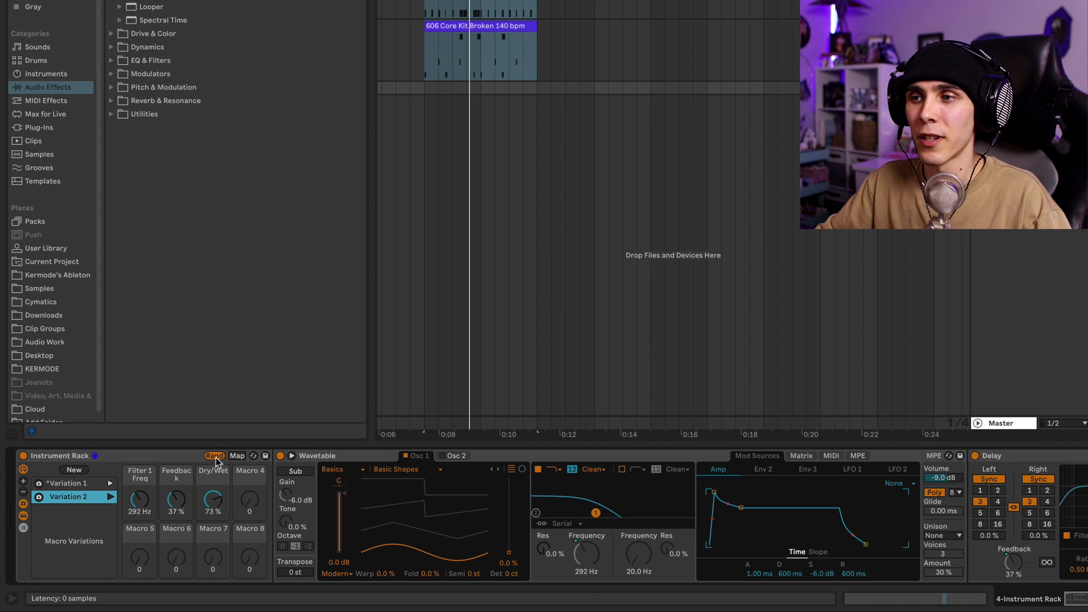
click(214, 456)
click(214, 456)
click(214, 456)
click(215, 456)
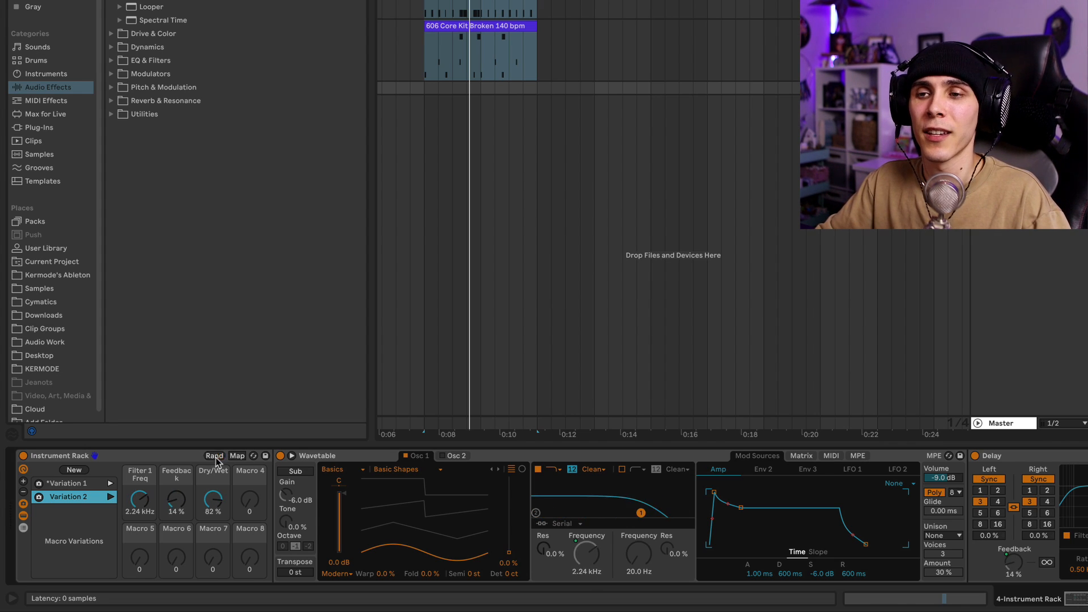
click(214, 456)
click(214, 456)
click(214, 455)
click(214, 456)
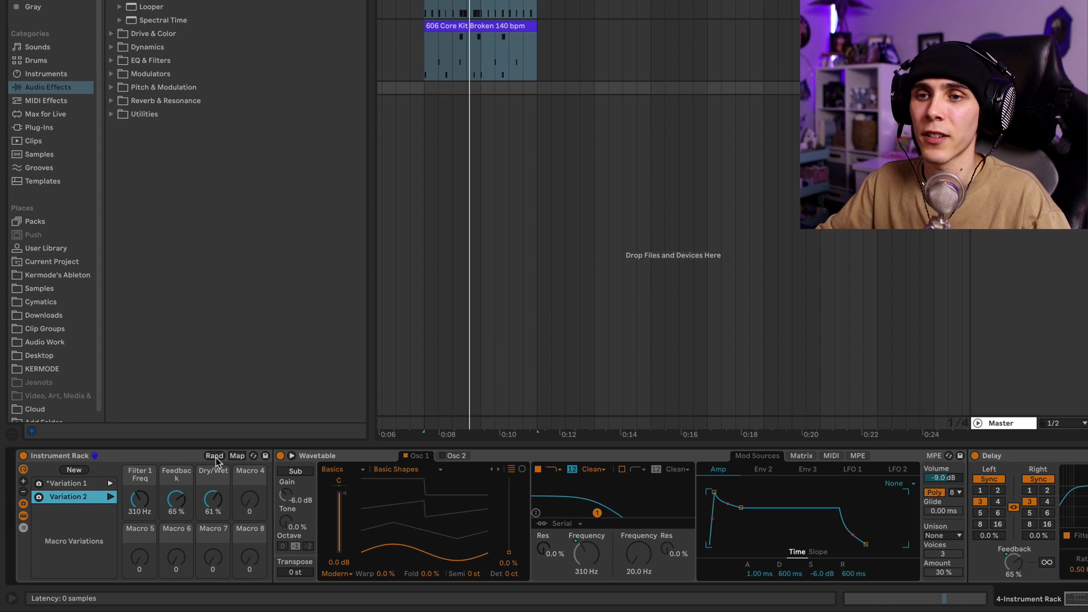
click(214, 456)
click(214, 456)
click(214, 456)
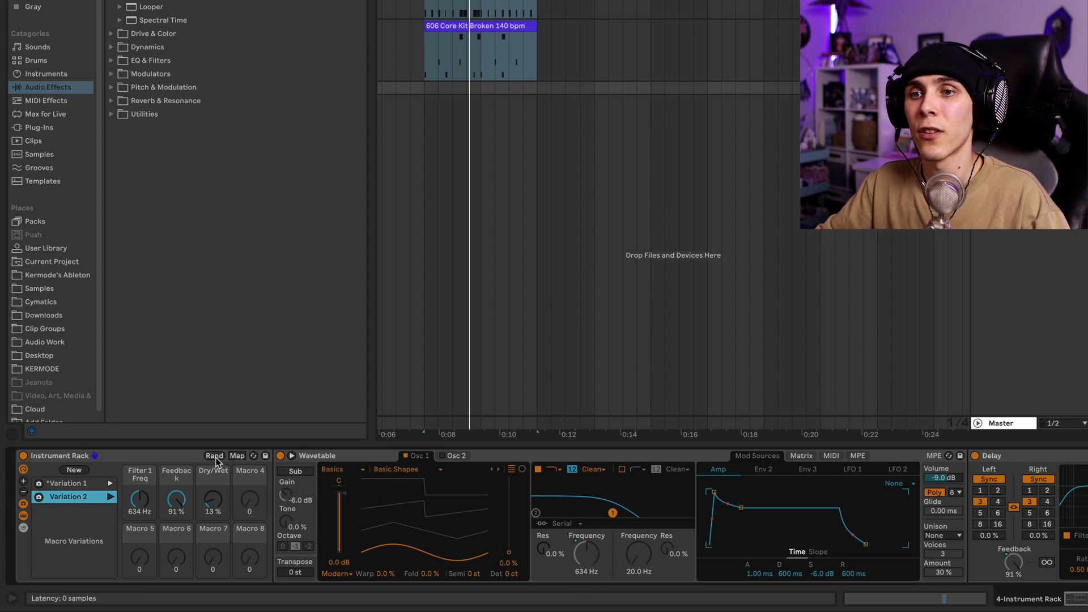
click(75, 469)
click(58, 512)
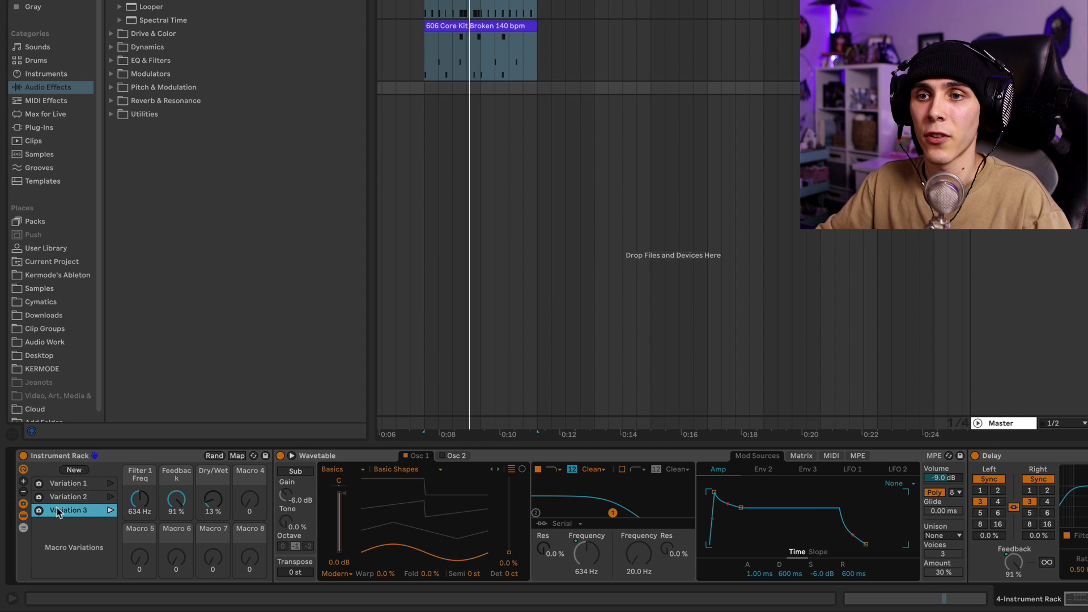
Store a fourth macro variation from newly randomized values, and overwrite it with another randomized set
click(219, 456)
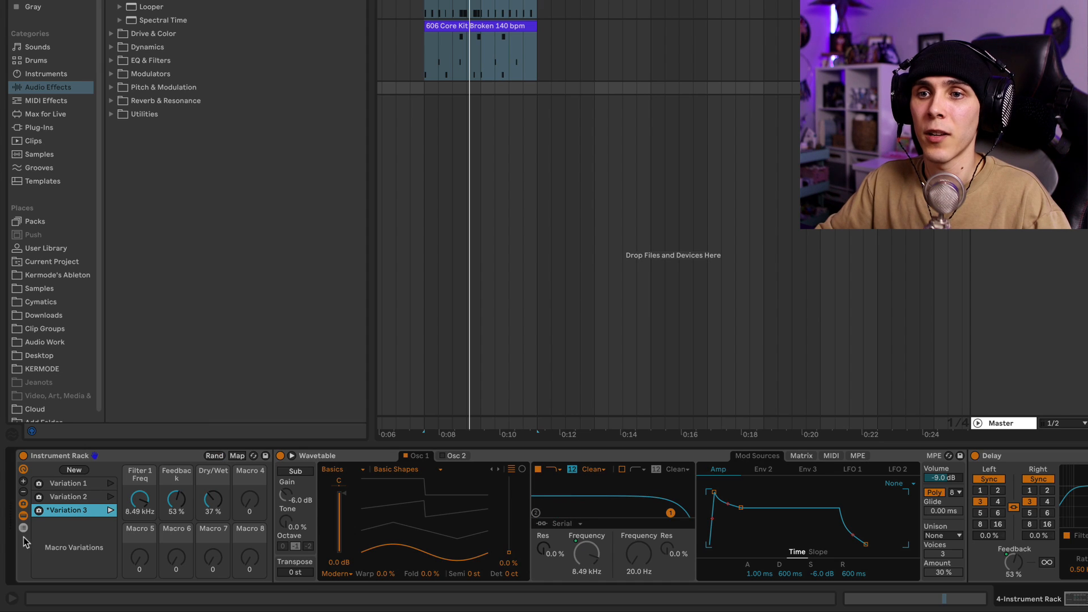
click(216, 455)
click(74, 470)
click(79, 522)
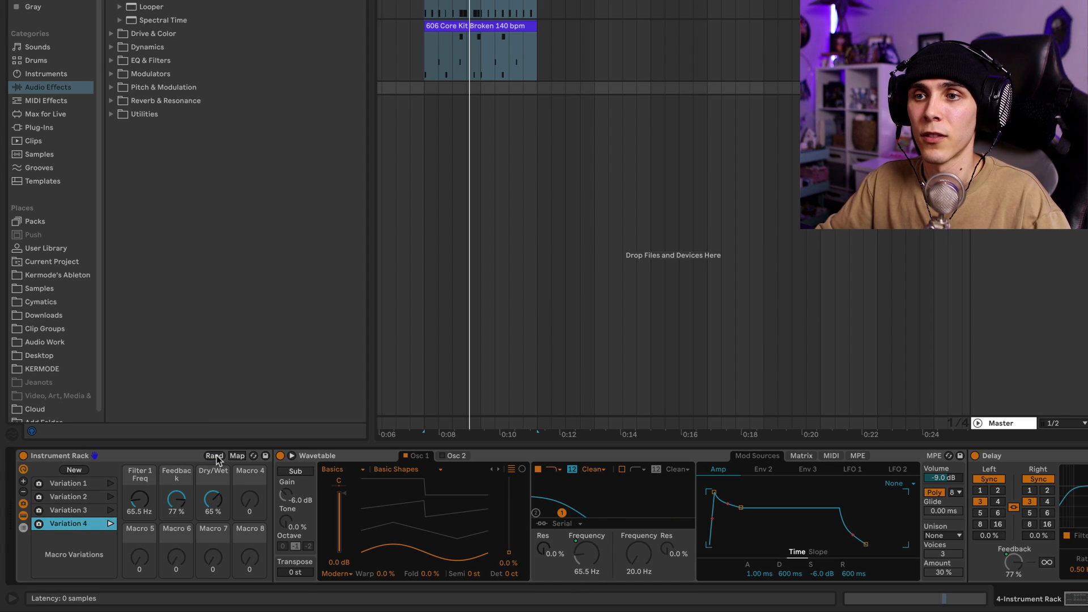
click(216, 456)
click(39, 525)
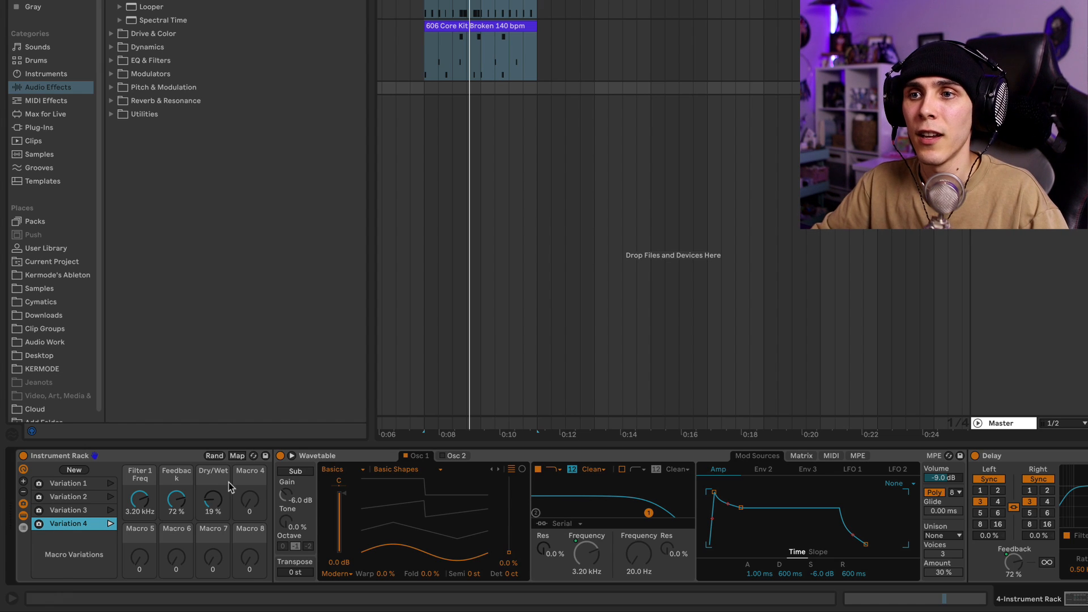
click(20, 479)
click(20, 480)
click(20, 480)
click(19, 480)
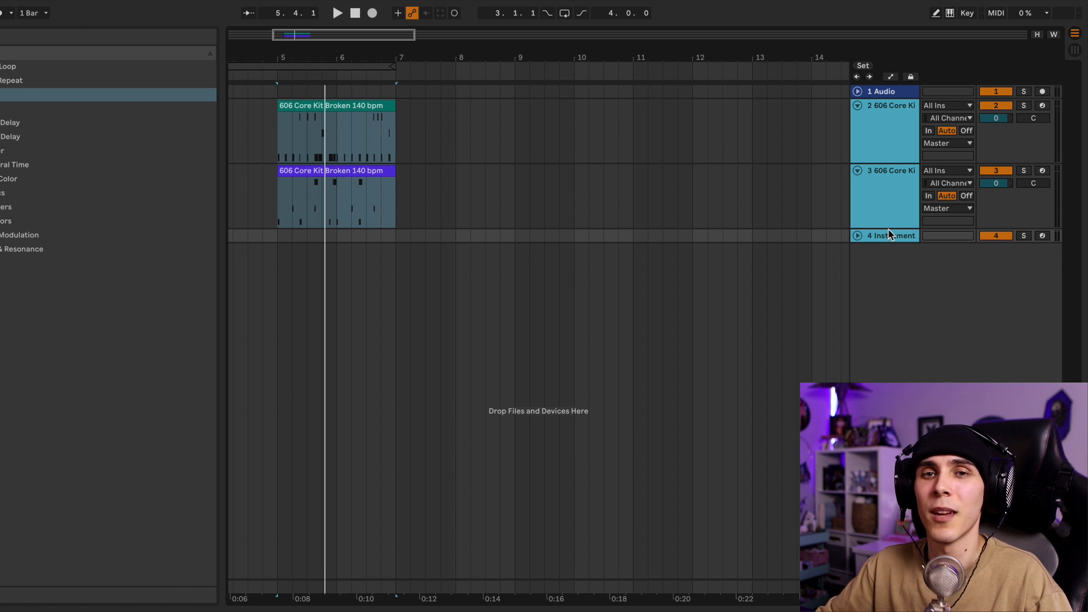
Rename the three selected light-blue tracks as "track" and recolor them purple
right_click(889, 135)
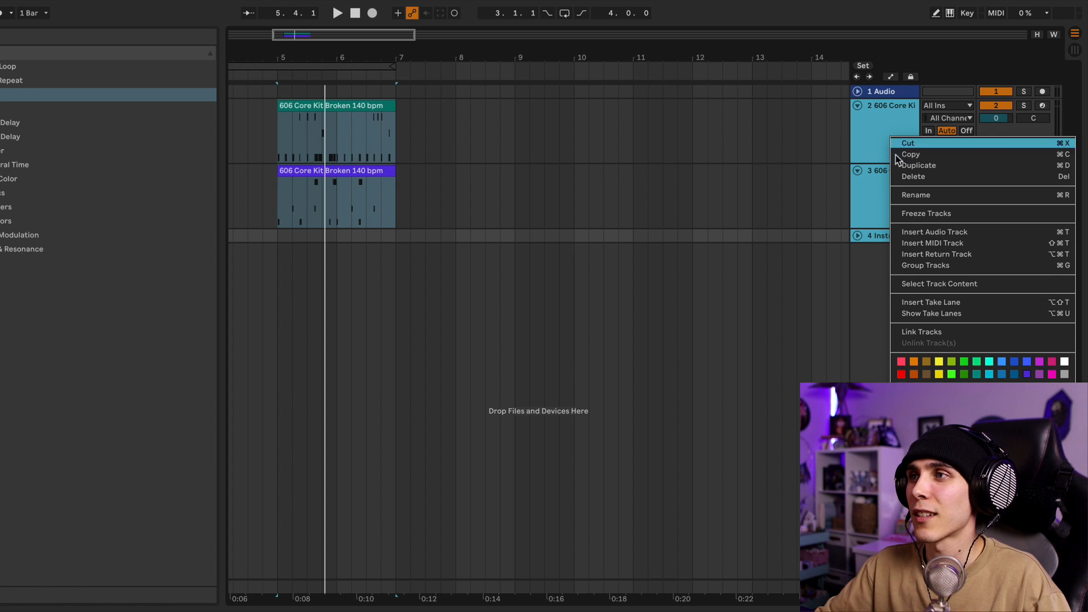
click(914, 199)
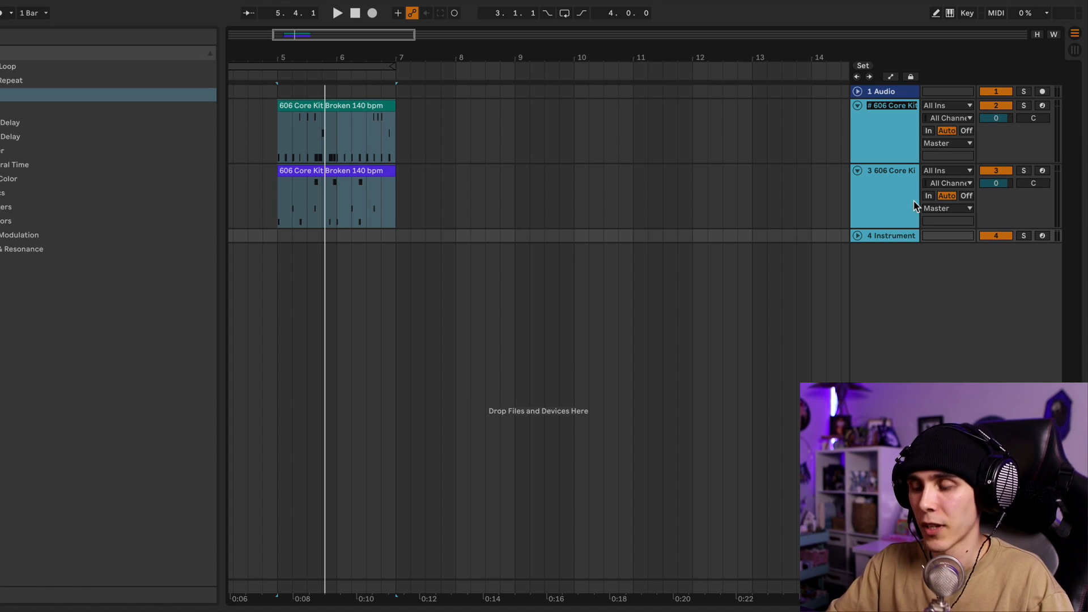
text(track)
key(Return)
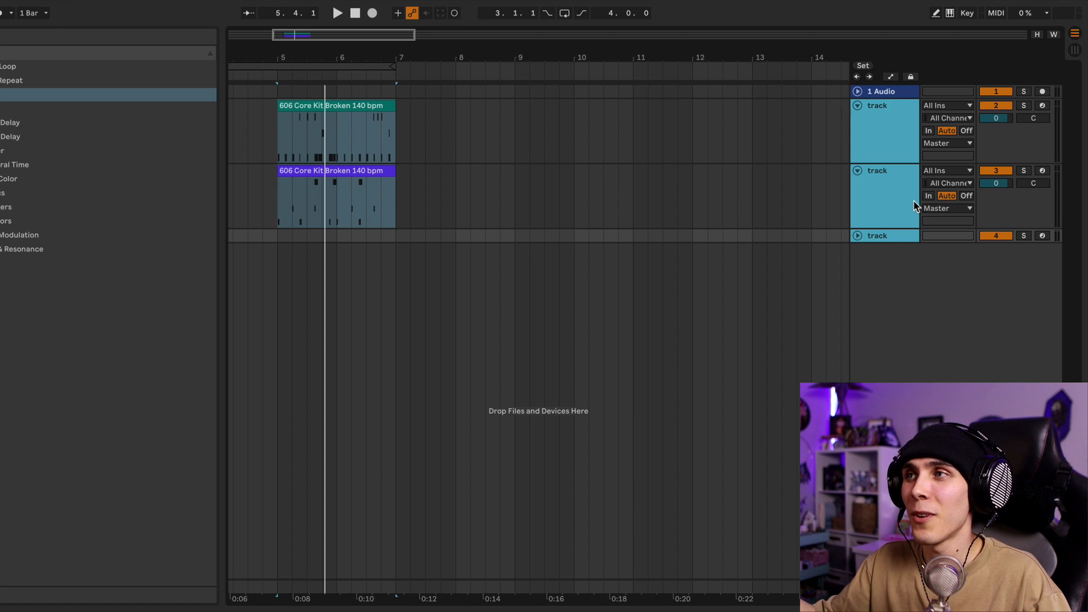
click(885, 135)
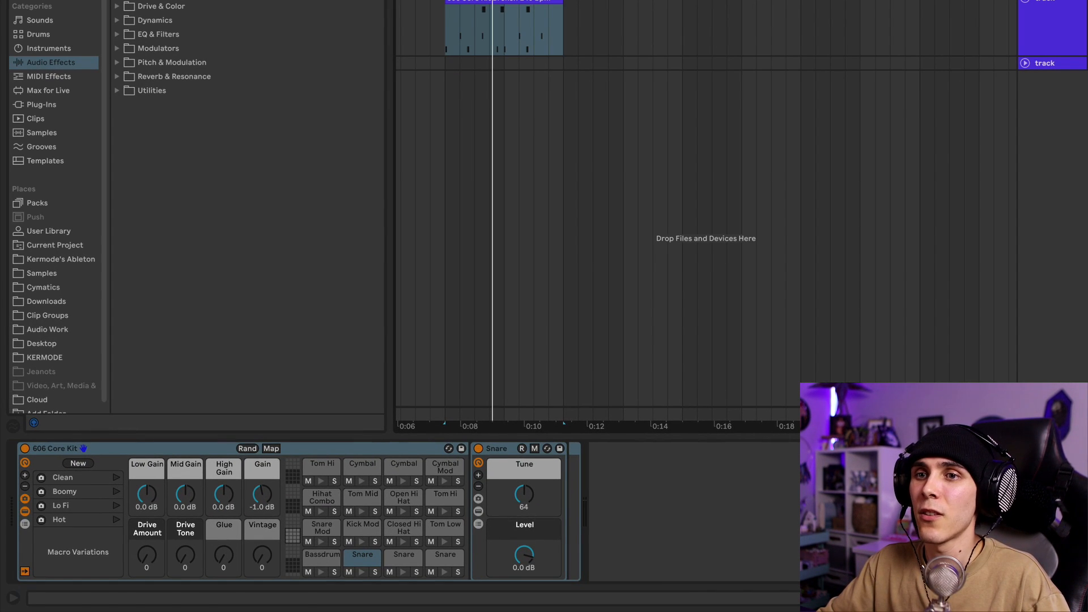
Show the chain list of the 606 Core Kit rack and select all of its chains
click(71, 479)
click(24, 524)
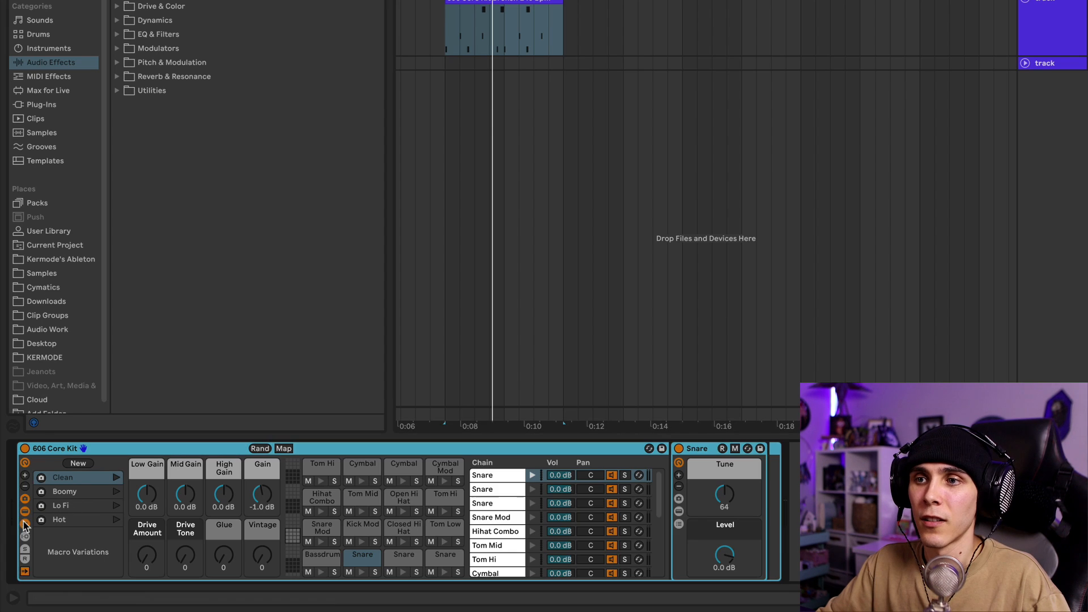
key(ctrl+a)
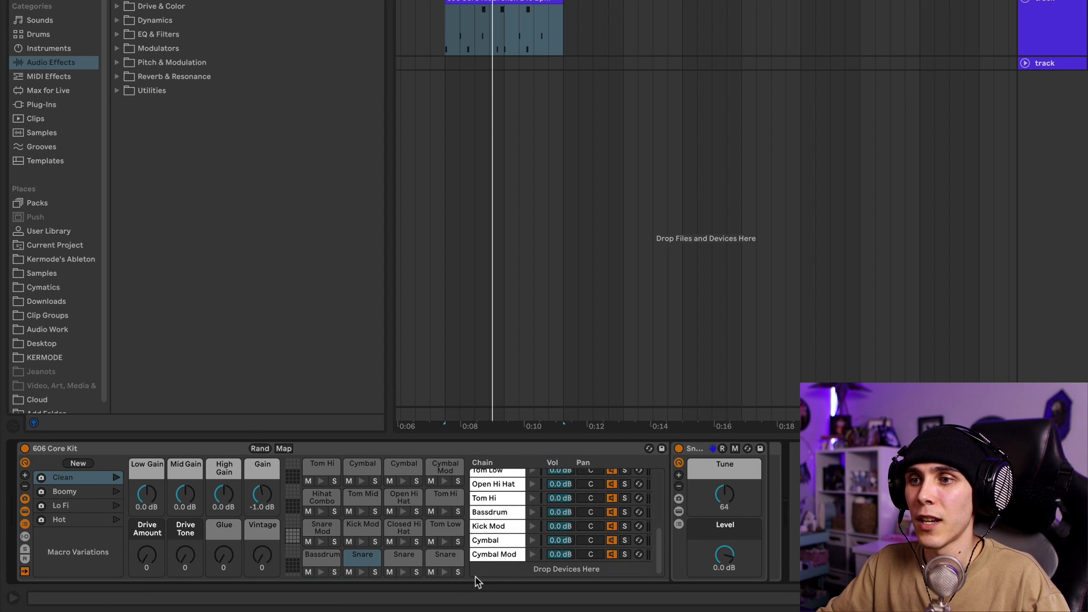
right_click(486, 558)
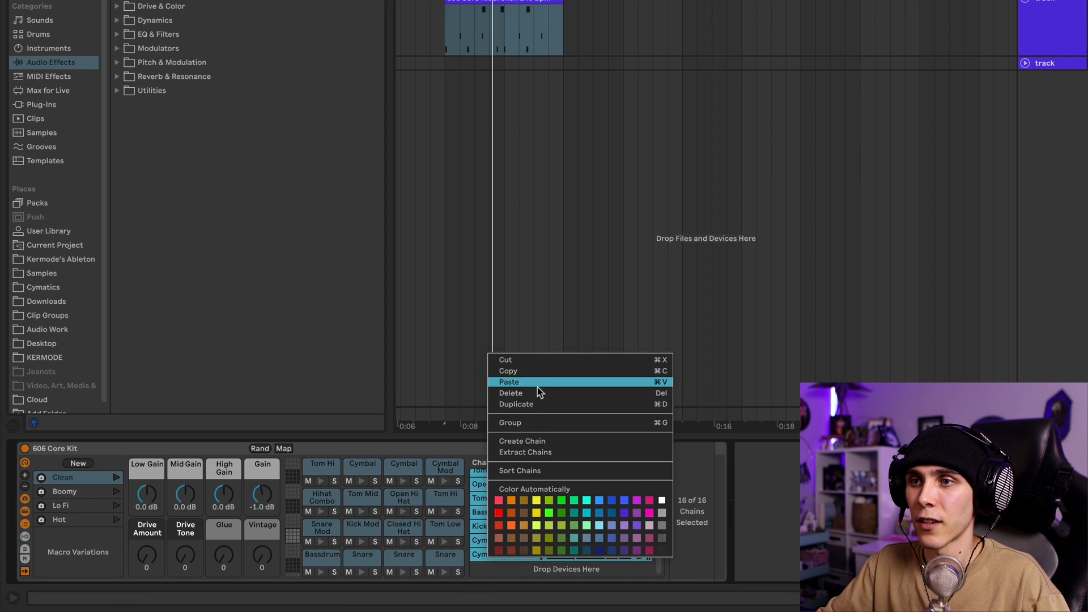
click(519, 472)
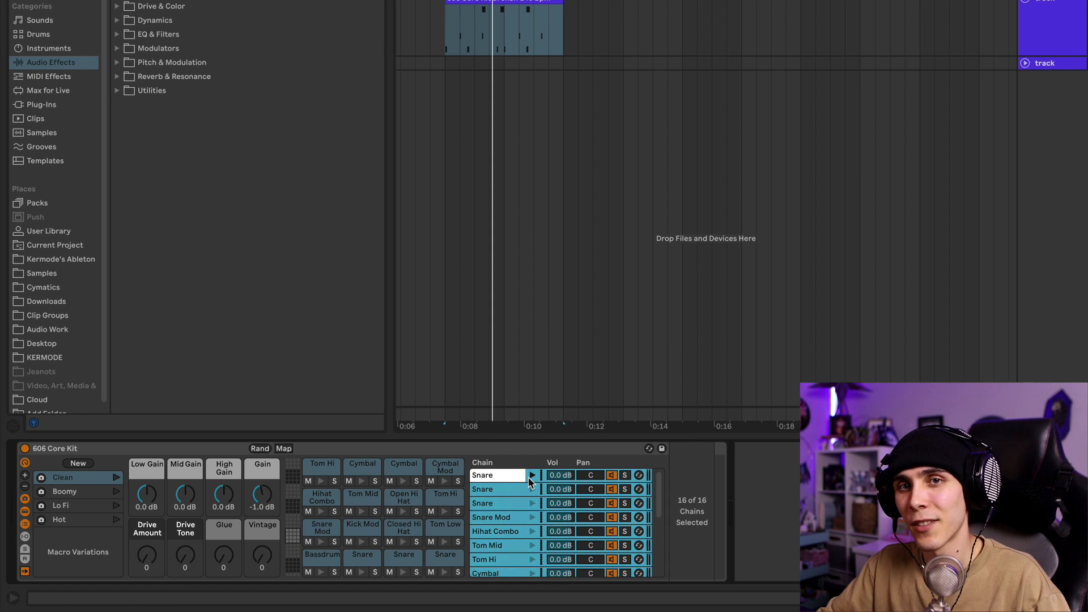
In Session View, unfold the green track's drum chains and select them all, from the first Snare to the last one
key(Tab)
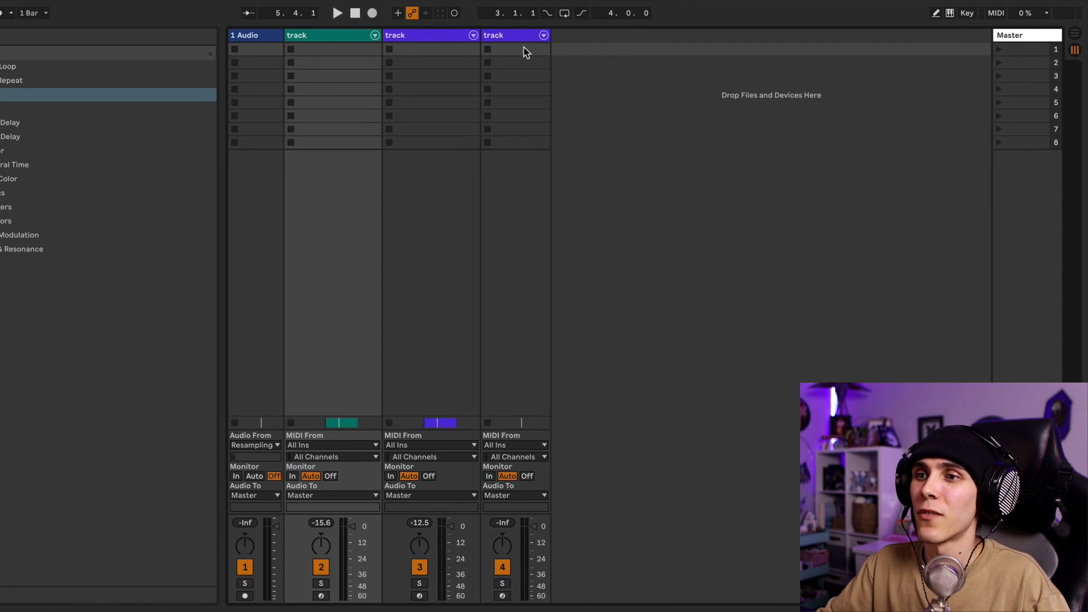
click(375, 36)
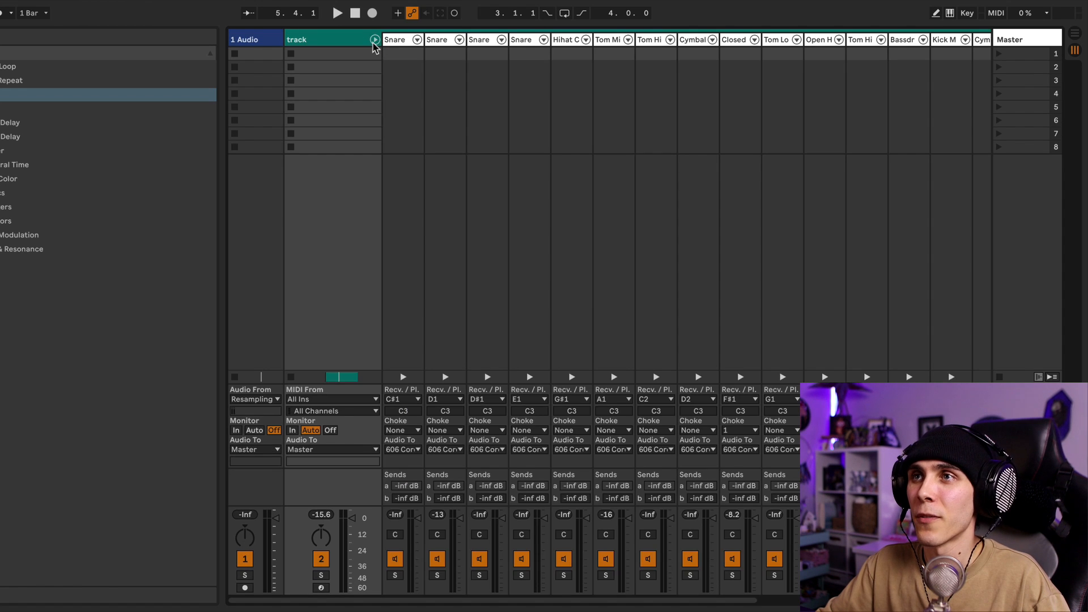
click(403, 45)
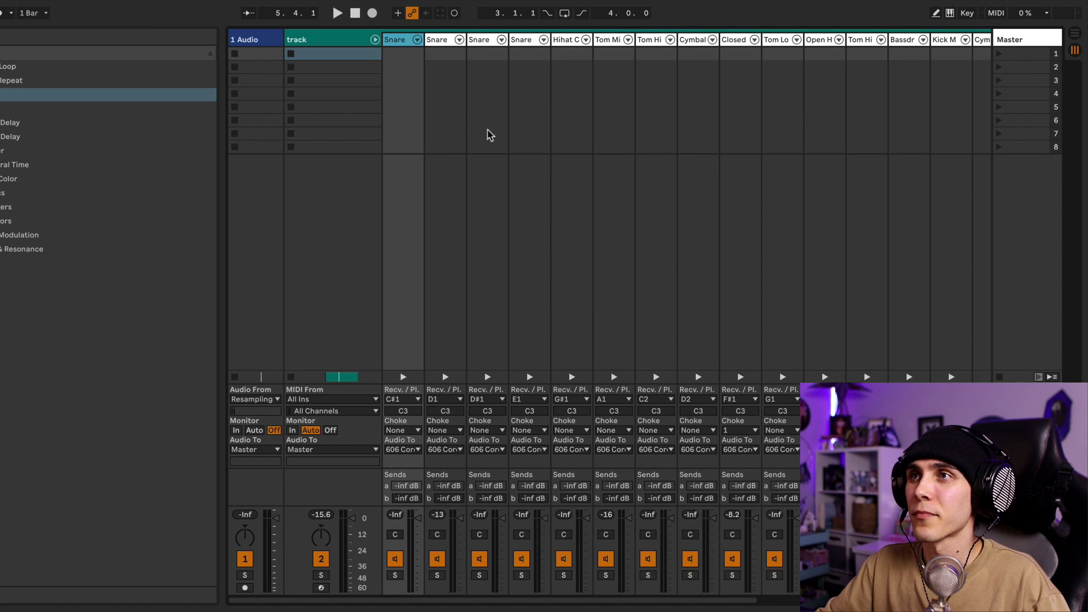
drag(394, 601, 677, 572)
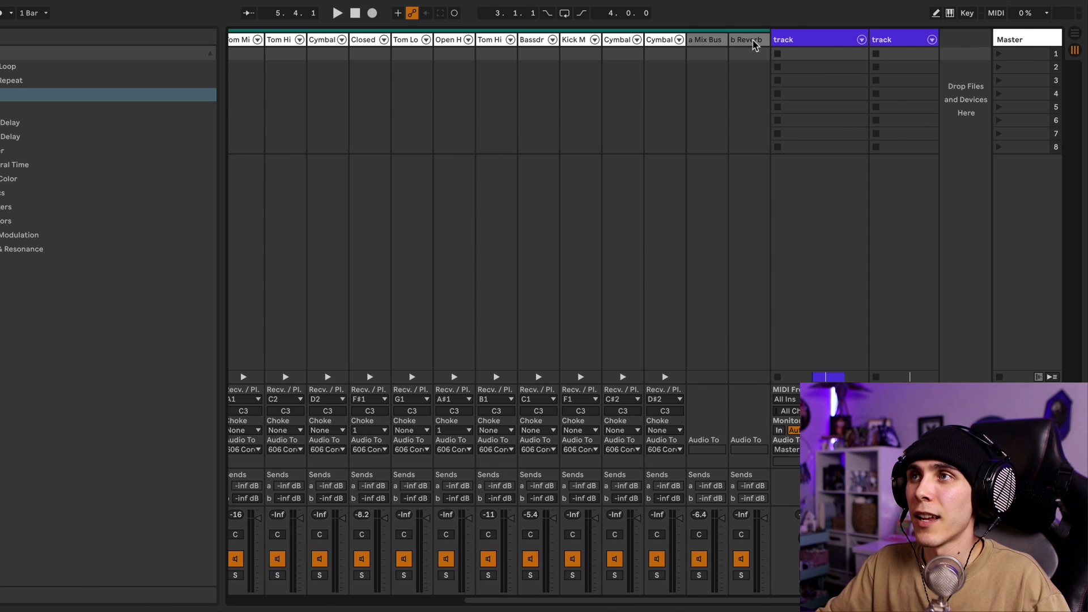
shift+click(751, 39)
Rename all the selected drum chains as "drum" and return to Arrangement View with the rack's chain list
key(super+r)
text(dru)
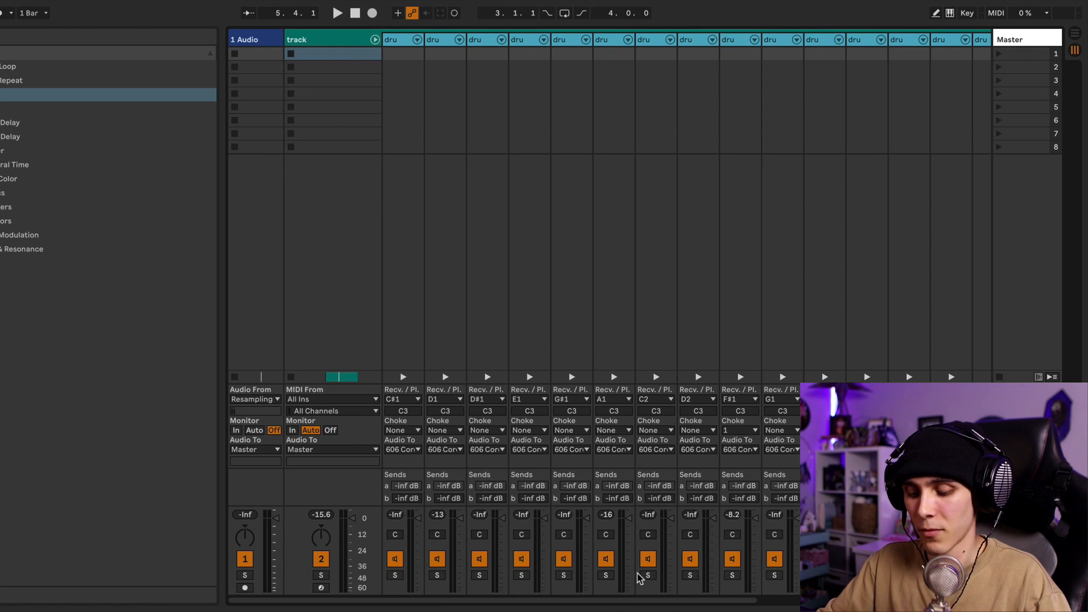
text(m)
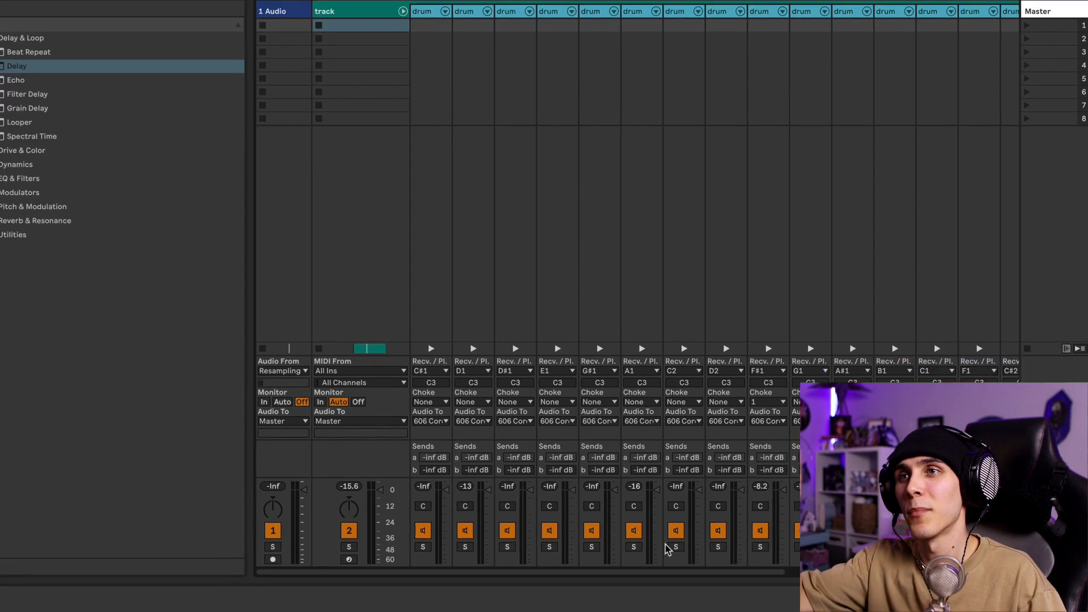
key(Tab)
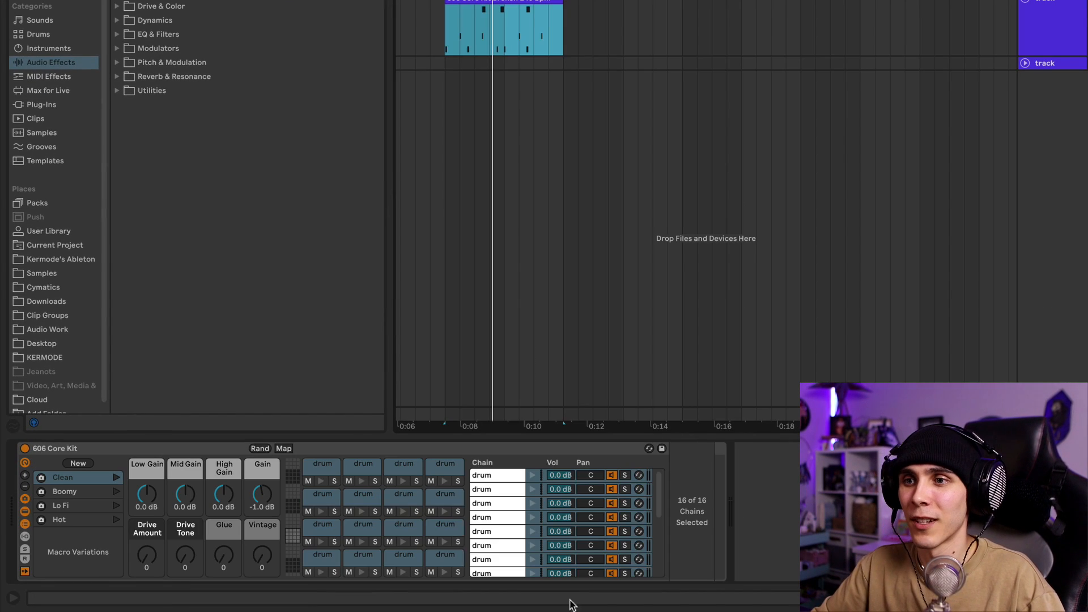
click(496, 484)
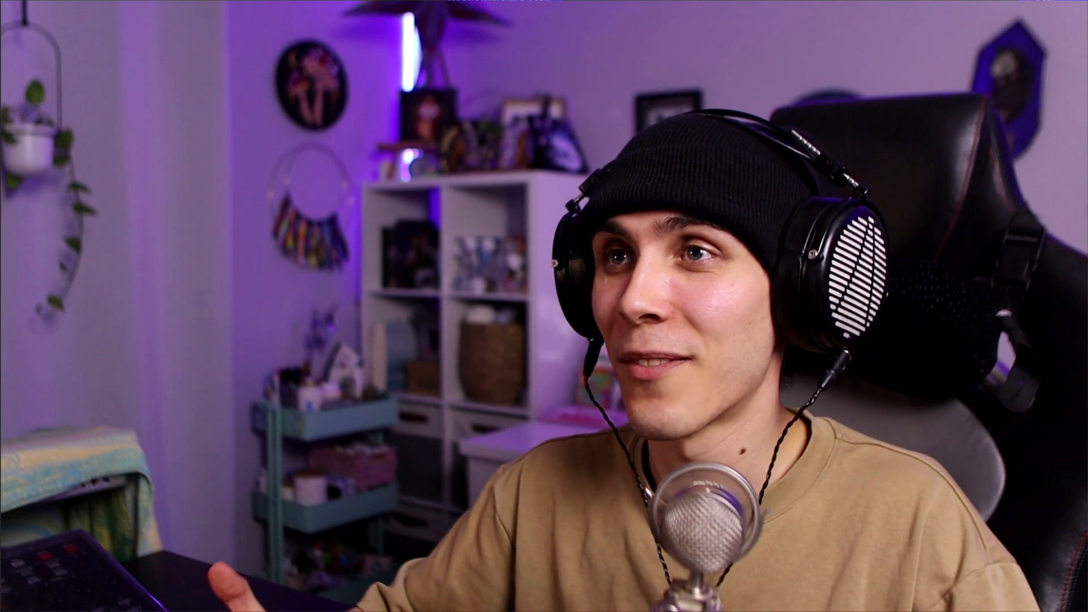